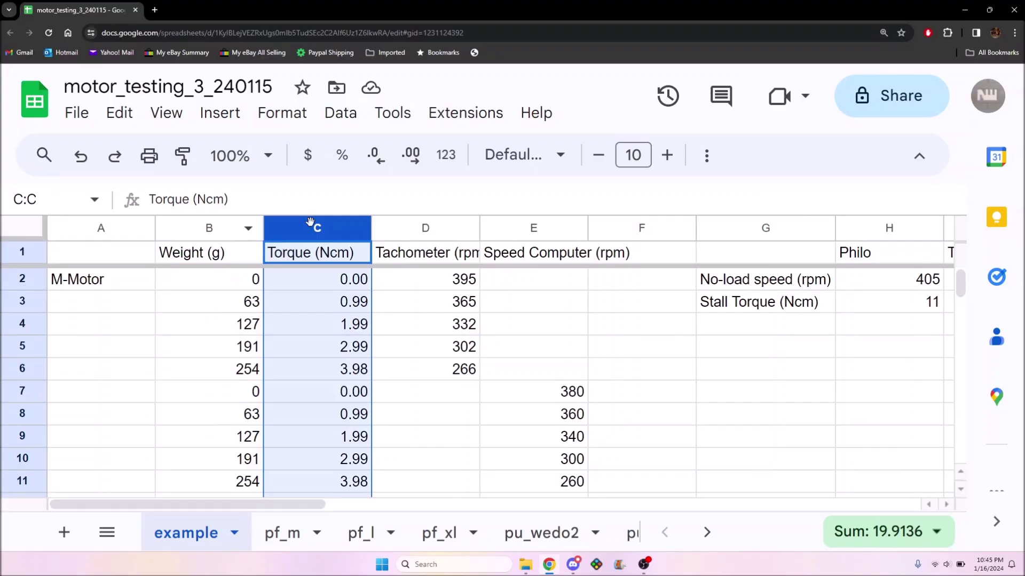
Examine the torque formula =B2/1000*9.8*1.6 in C2, then select the Tachometer and Speed Computer rpm columns.
click(315, 281)
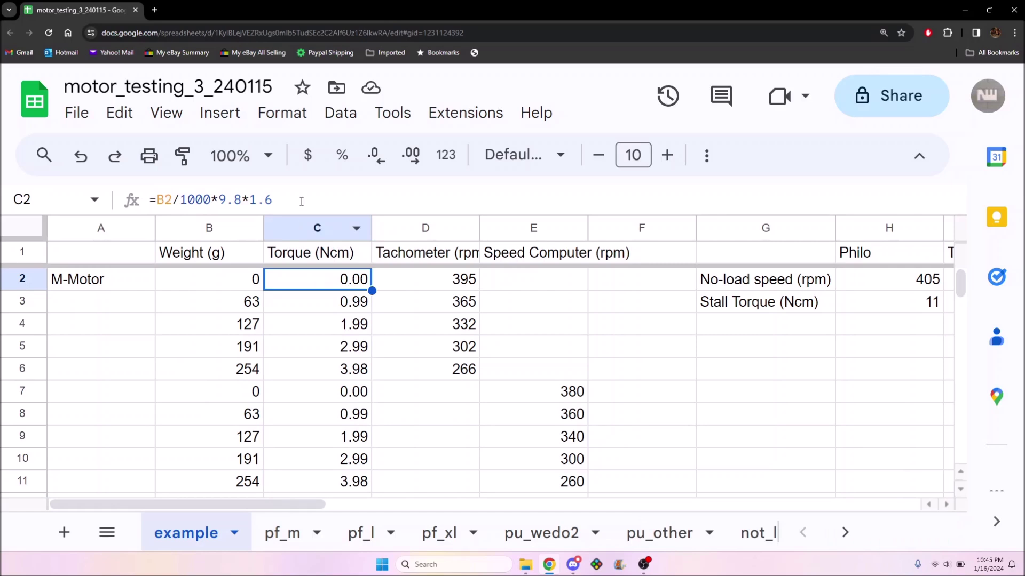
drag(301, 200, 195, 204)
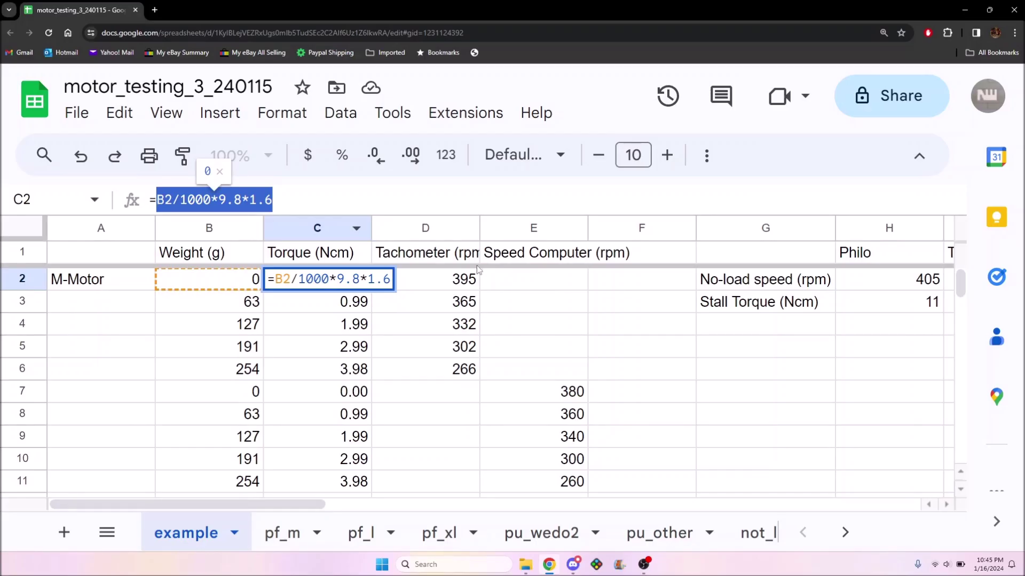
click(424, 229)
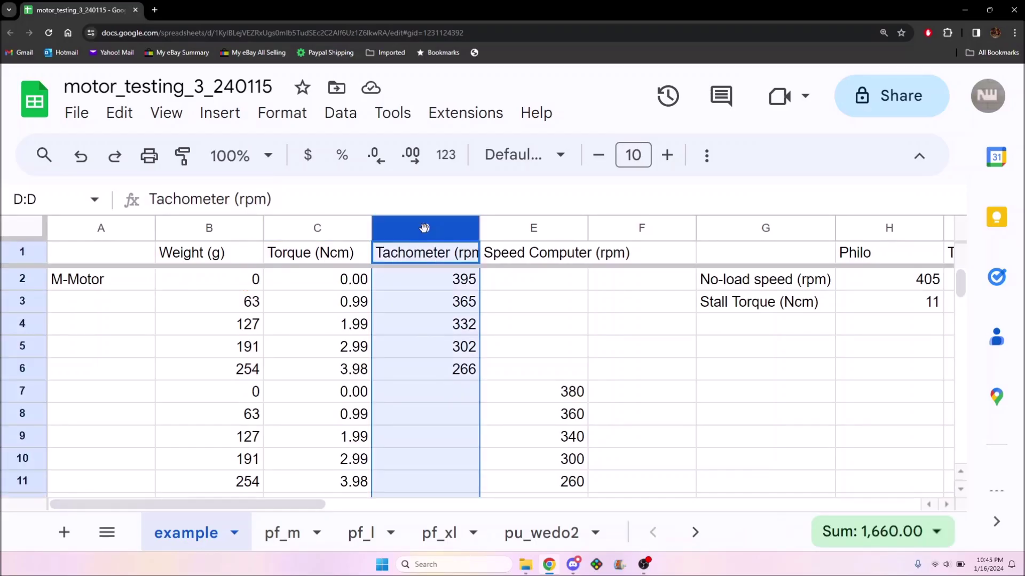
click(530, 228)
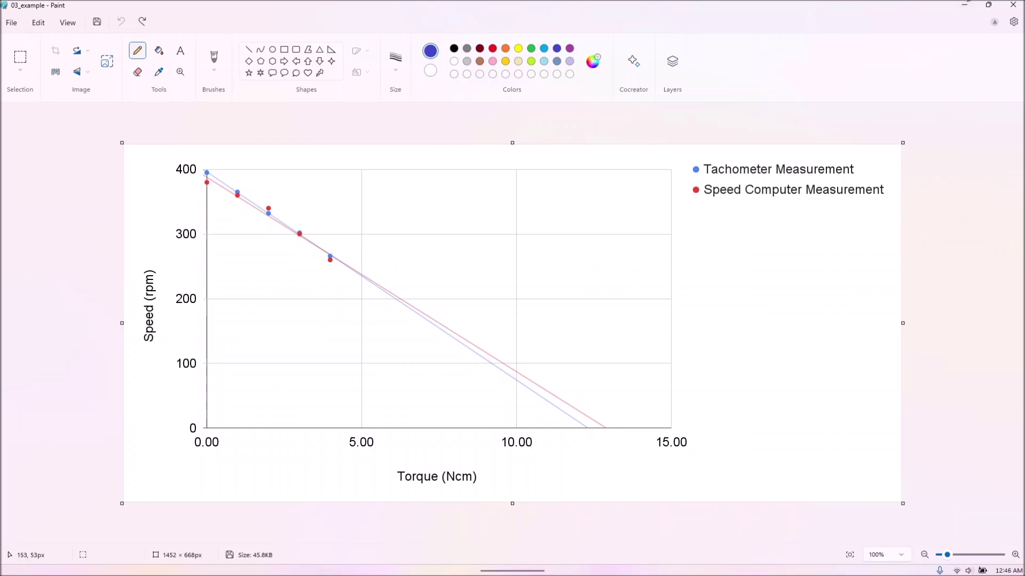
Trace tachometer points in blue and speed computer points in red, adding red arrows at both line ends.
drag(201, 169, 603, 439)
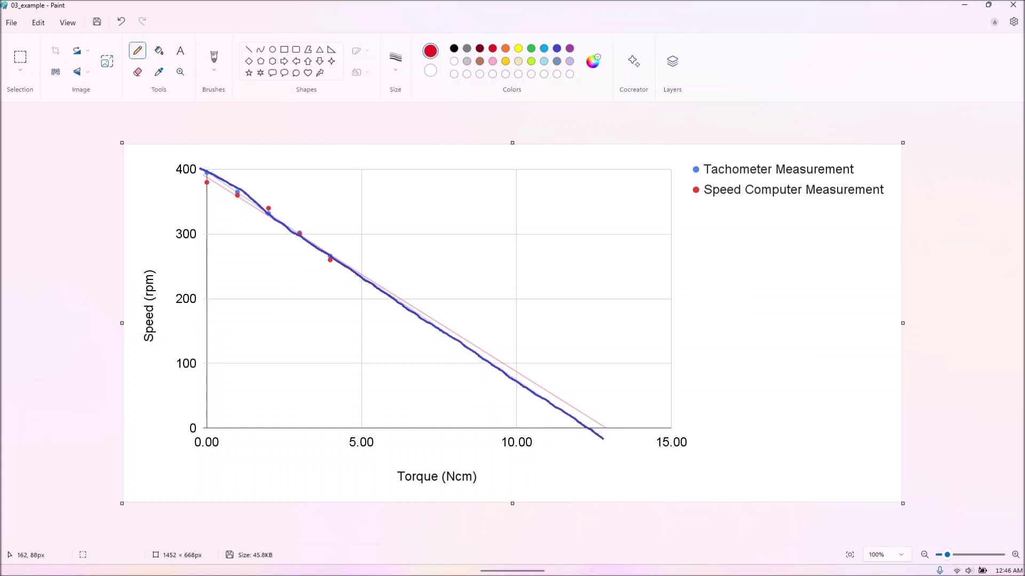
drag(200, 174, 622, 435)
drag(594, 369, 573, 404)
drag(574, 395, 586, 396)
click(548, 436)
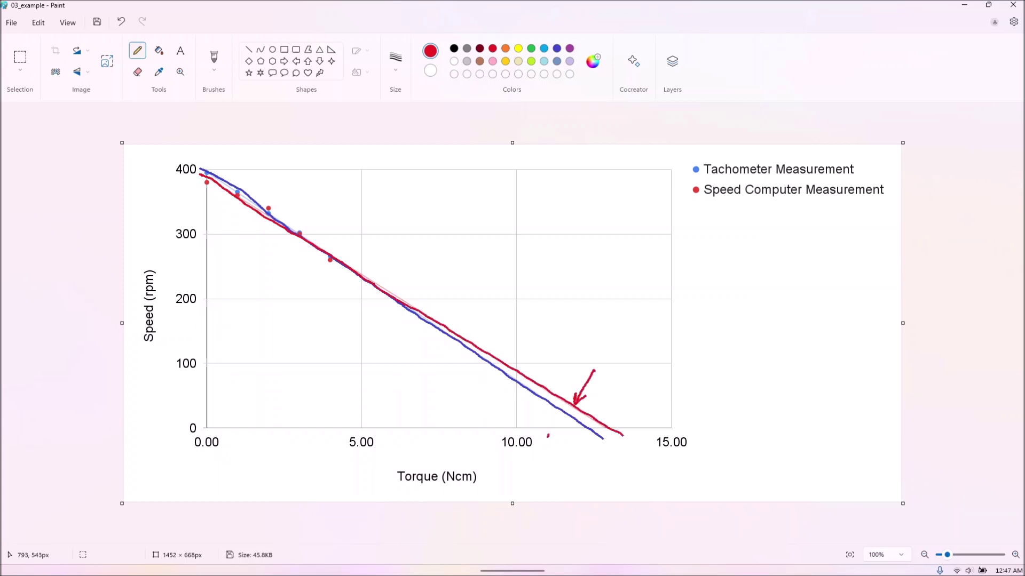
drag(548, 436, 563, 411)
drag(555, 421, 567, 417)
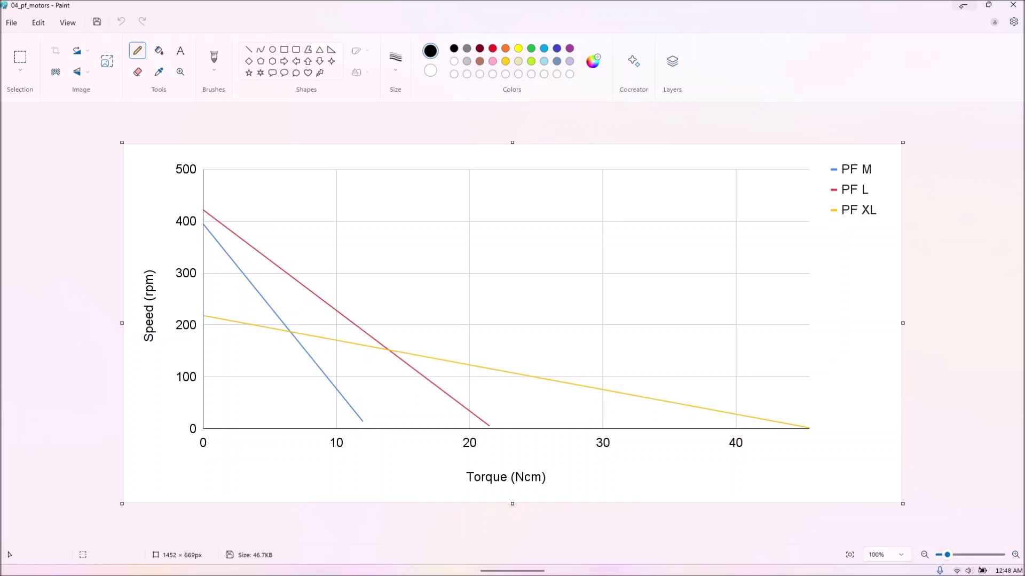
Draw a gold arrow from PF XL, a red arrow from PF L, and a blue loop around PF M.
click(506, 61)
mouse_move(848, 226)
mouse_down()
mouse_move(800, 396)
mouse_move(820, 404)
mouse_up()
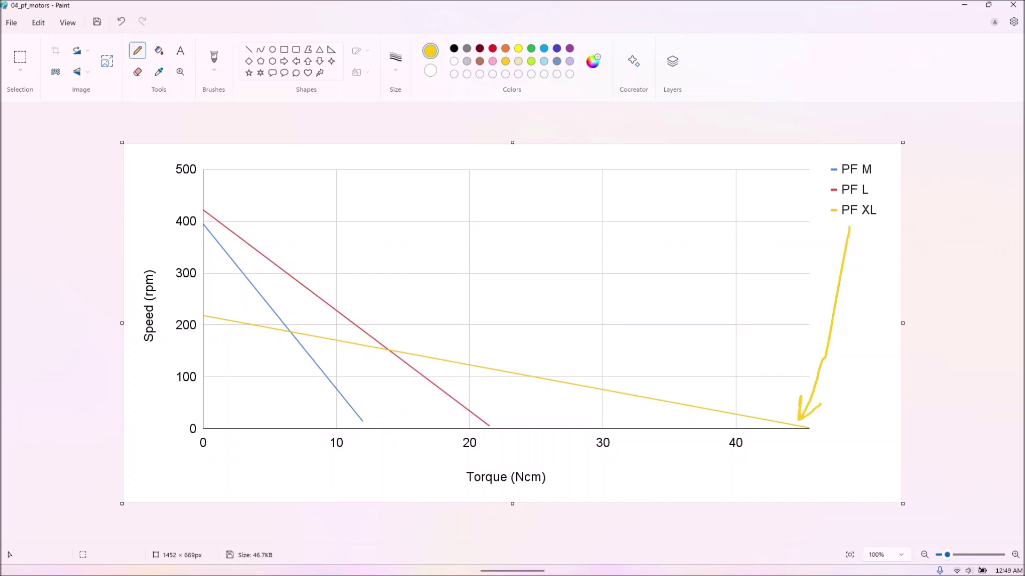
click(492, 48)
mouse_move(822, 188)
mouse_down()
mouse_move(343, 179)
mouse_move(212, 206)
mouse_move(228, 211)
mouse_up()
drag(206, 205, 216, 188)
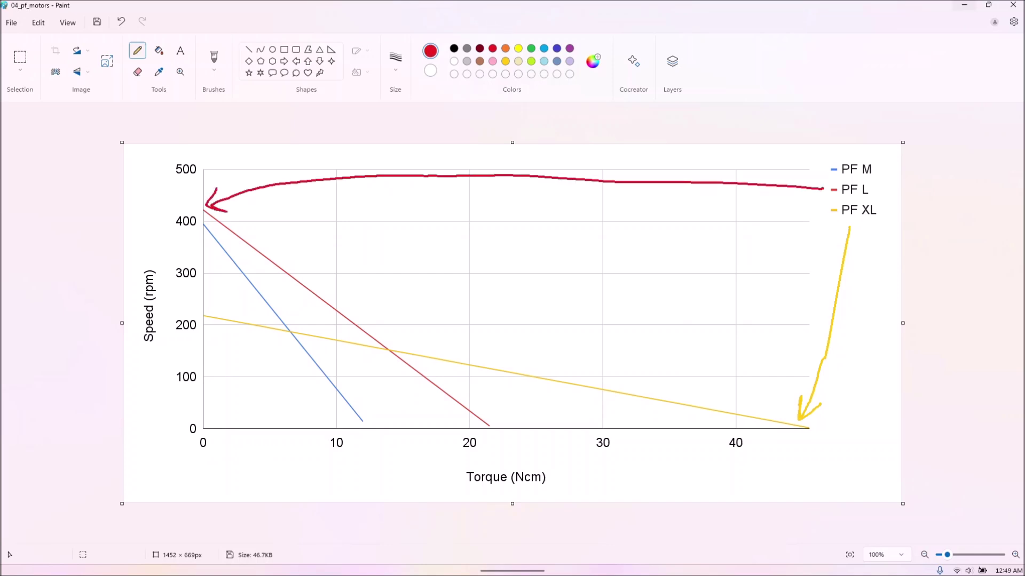
click(557, 48)
mouse_move(191, 219)
mouse_down()
mouse_move(212, 257)
mouse_move(376, 435)
mouse_move(202, 224)
mouse_move(180, 230)
mouse_up()
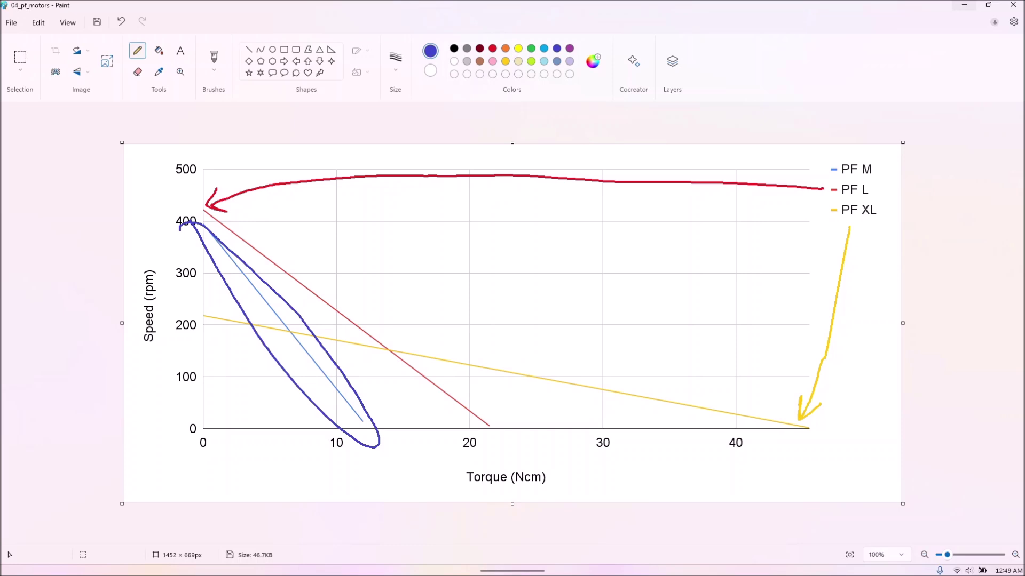
Zigzag in lime green along the lower PF M, PF L and remaining lines.
click(530, 61)
mouse_move(301, 352)
mouse_down()
mouse_move(314, 354)
mouse_move(357, 419)
mouse_up()
drag(408, 369, 488, 425)
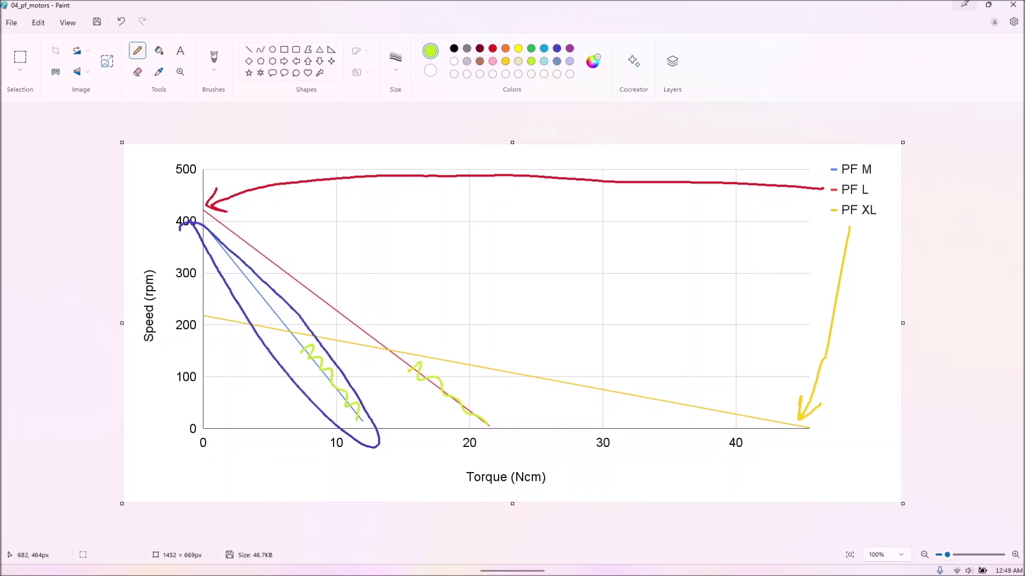
drag(510, 369, 788, 431)
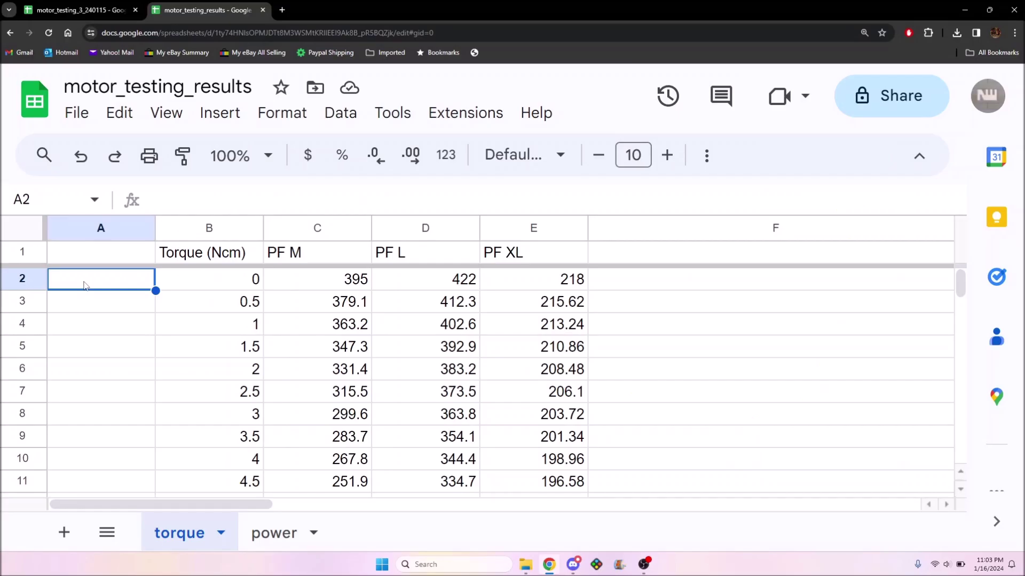
Select the Torque (Ncm) column and the PF M, PF L and PF XL speed columns.
click(193, 229)
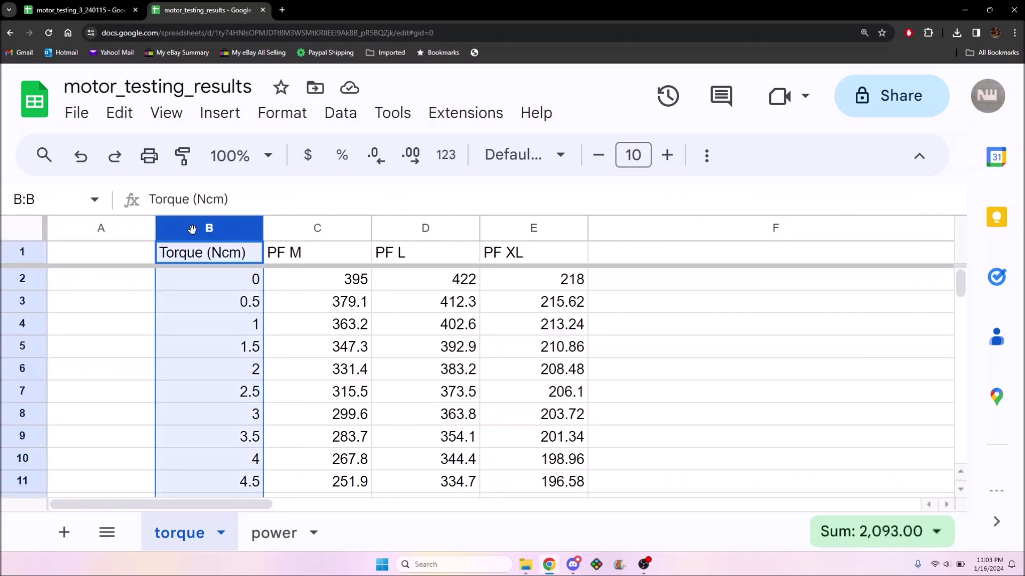
click(314, 228)
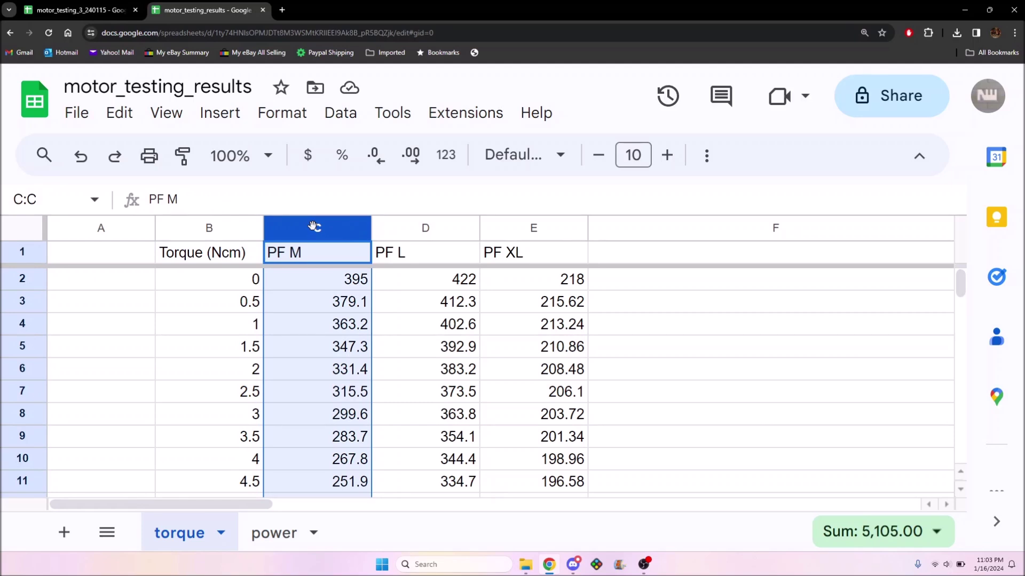
click(391, 229)
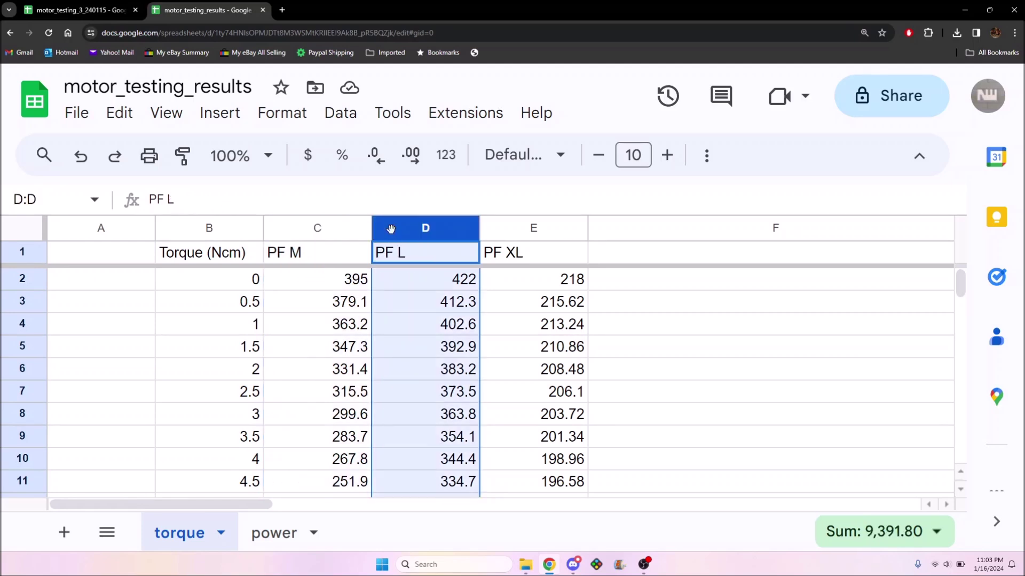
click(511, 234)
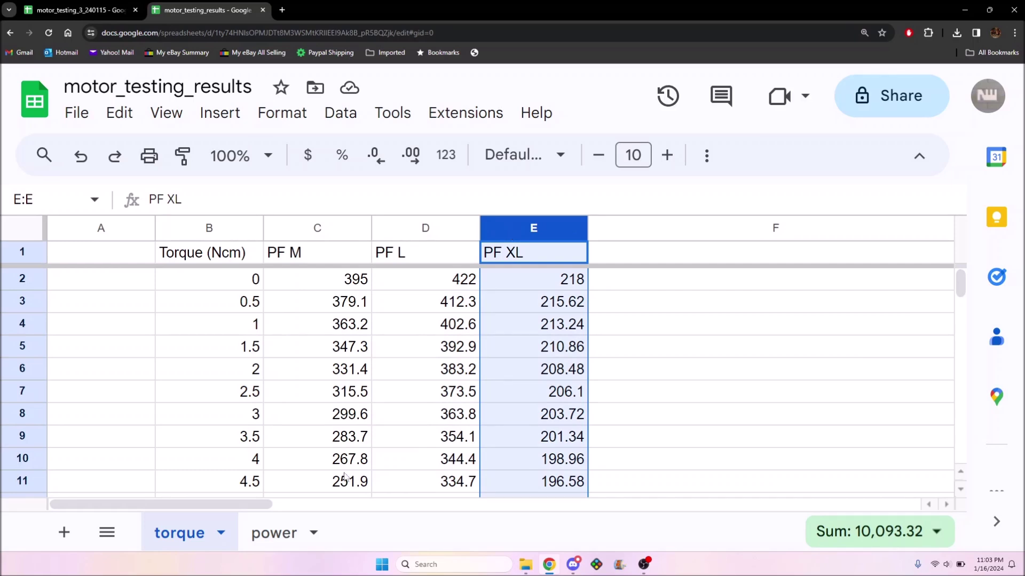
On the power sheet, examine C2's power formula and select the PF M, L and XL power columns.
click(284, 534)
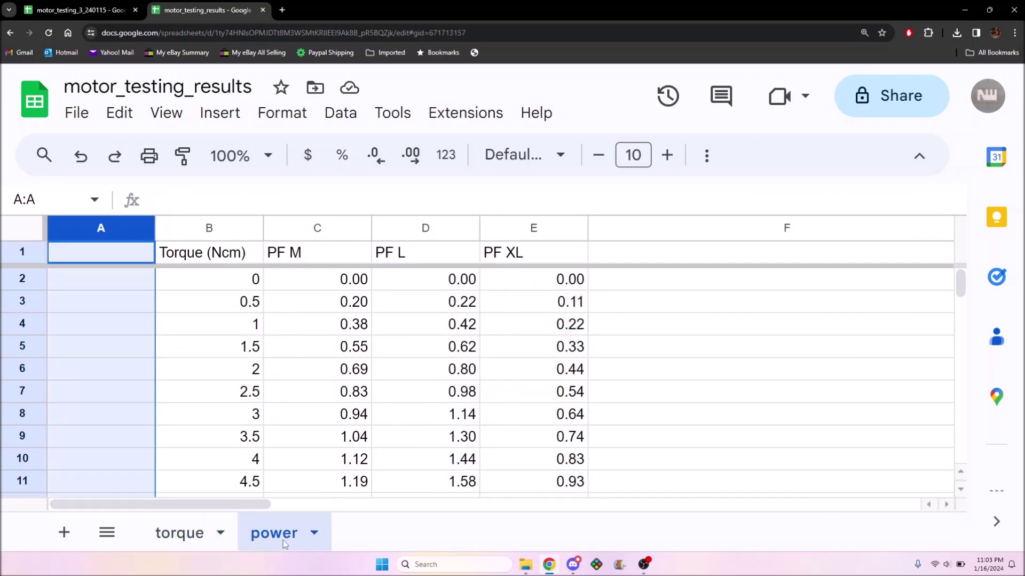
click(306, 287)
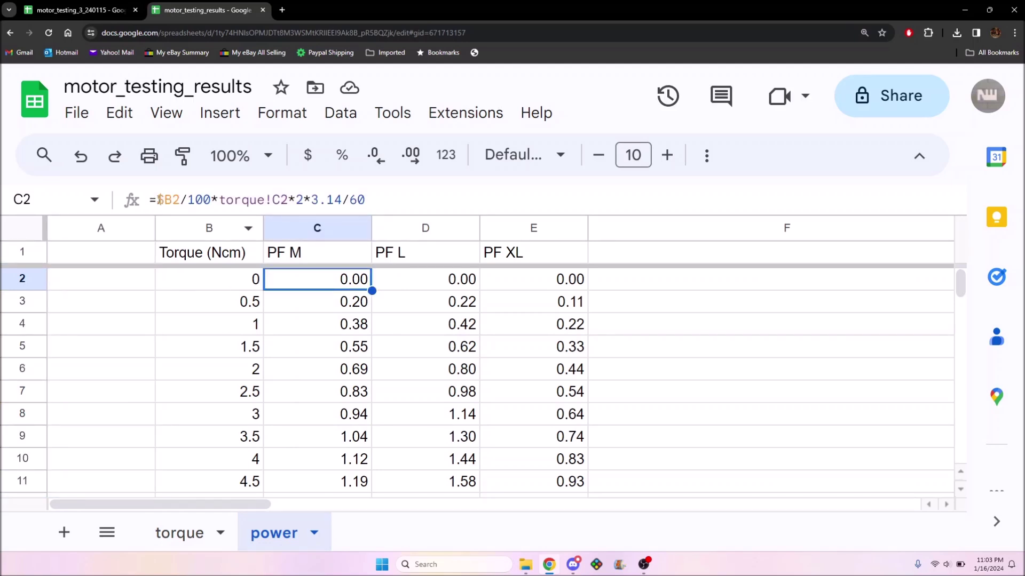
drag(157, 199, 395, 200)
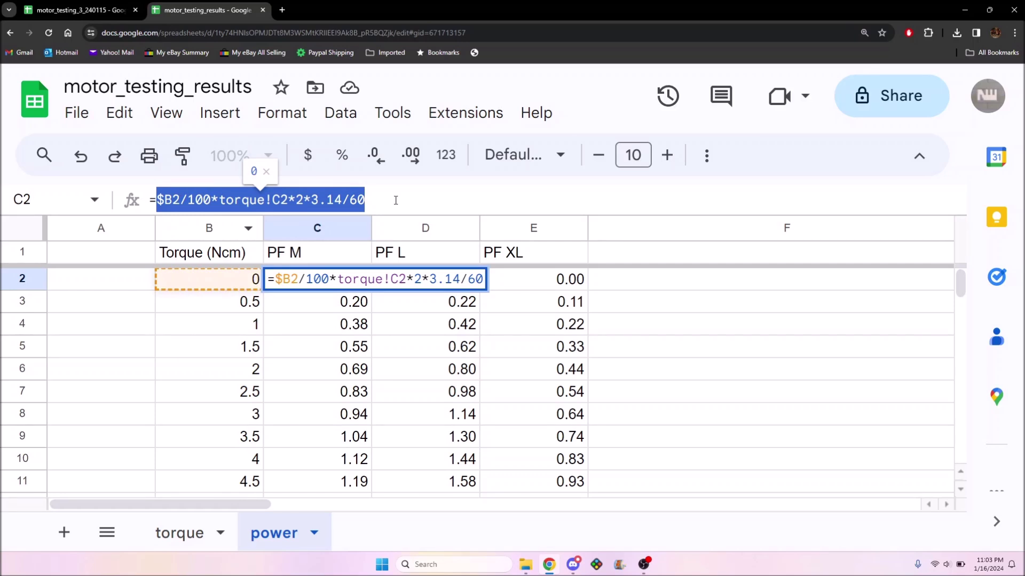
click(315, 228)
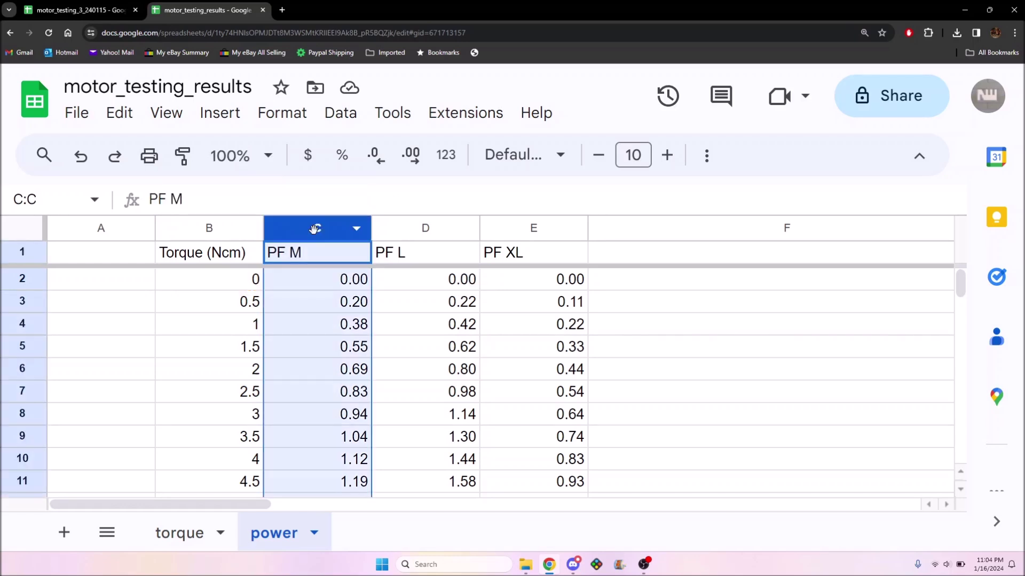
click(430, 228)
click(528, 228)
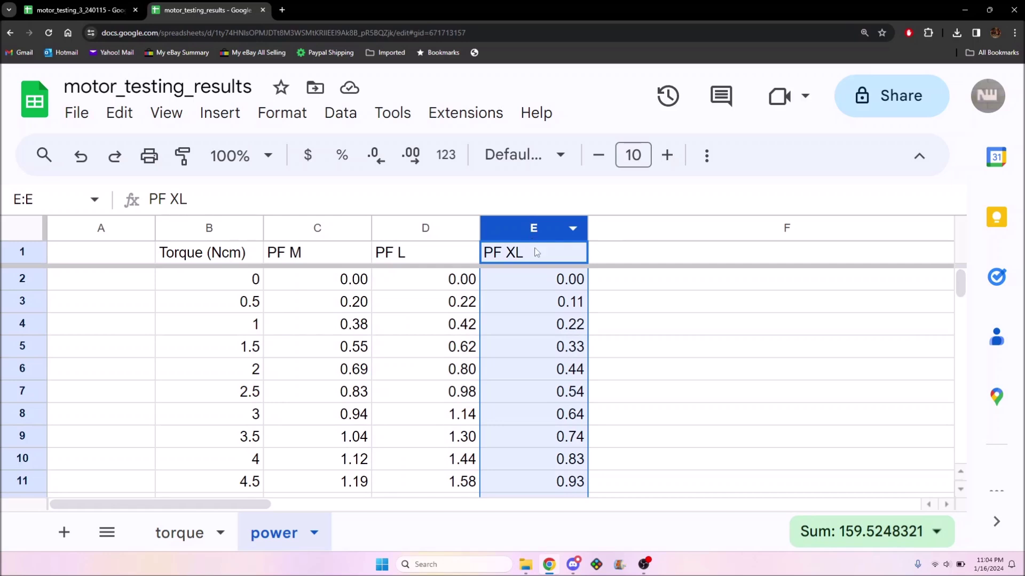
scroll(514, 397, down, 5)
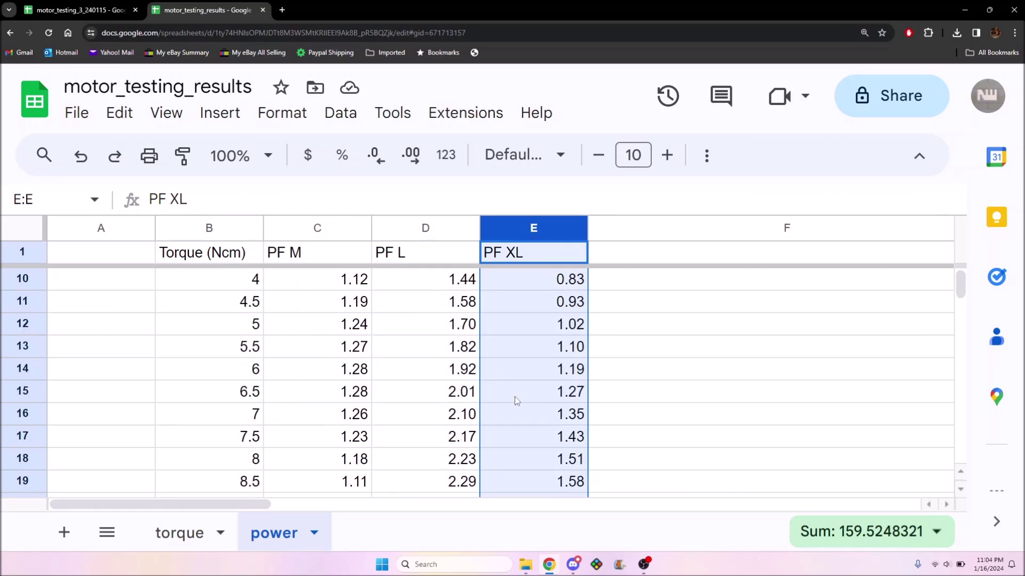
scroll(515, 396, down, 2)
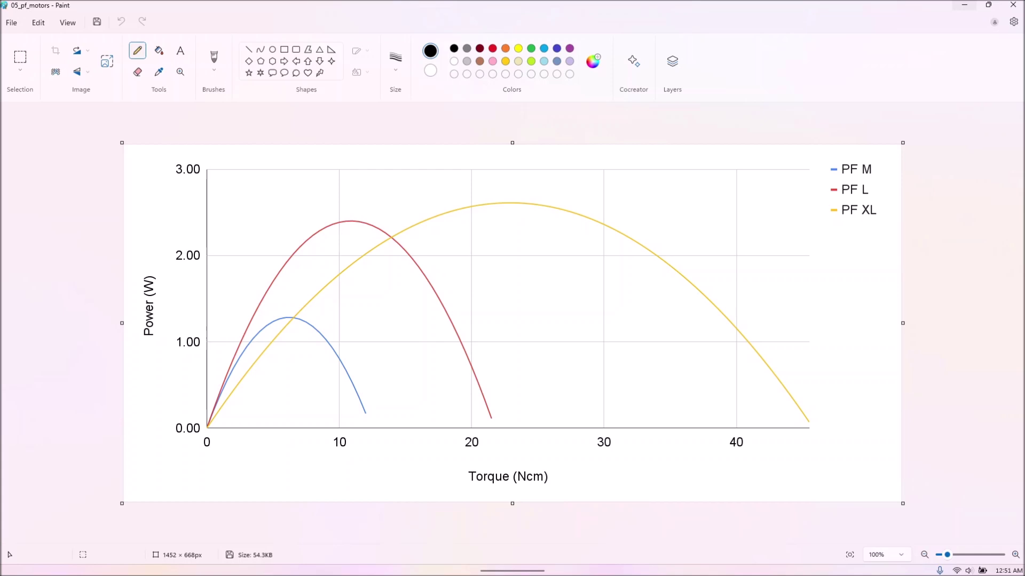
Underline the legend entries: PF M in indigo, PF L in red, PF XL in gold.
click(557, 48)
drag(816, 176, 876, 181)
drag(816, 197, 877, 199)
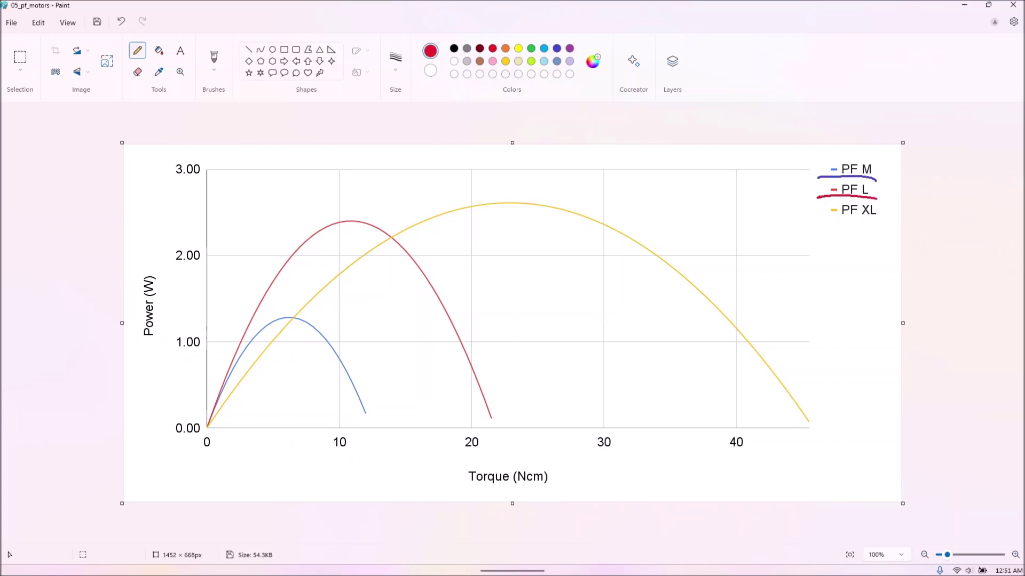
click(505, 61)
drag(817, 221, 881, 219)
Trace the rising starts of the PF L, PF M and PF XL power curves.
drag(205, 423, 301, 238)
drag(207, 426, 276, 321)
drag(202, 431, 277, 340)
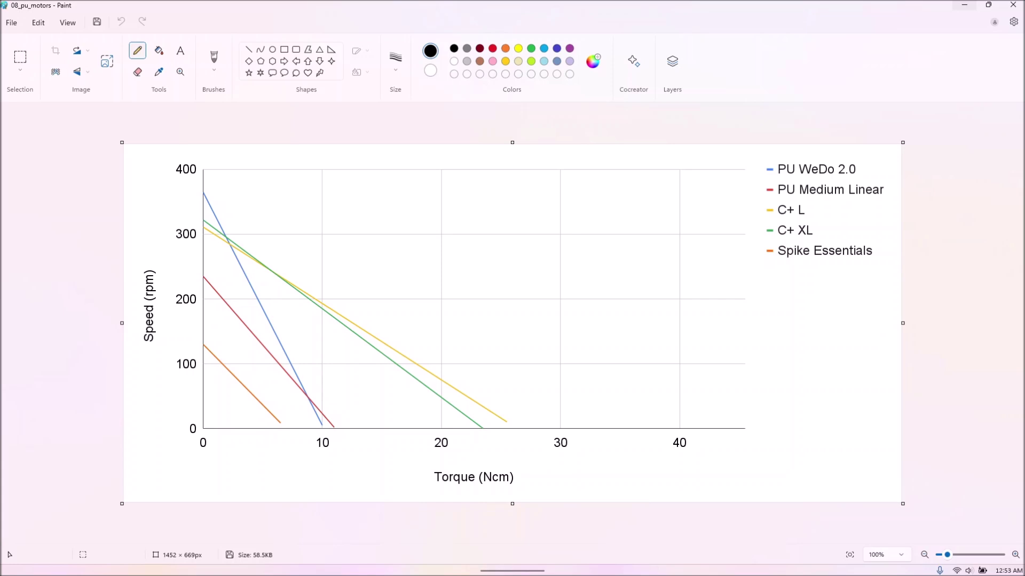
Trace PU WeDo 2.0 in indigo, PU Medium Linear in red, and Spike Essentials in orange.
click(557, 48)
drag(198, 187, 331, 437)
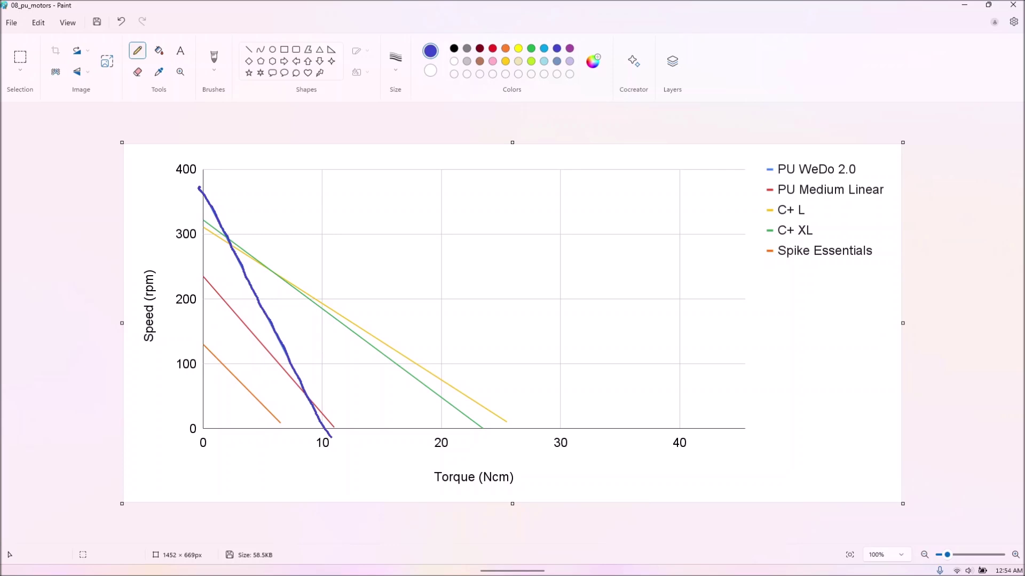
drag(195, 269, 356, 452)
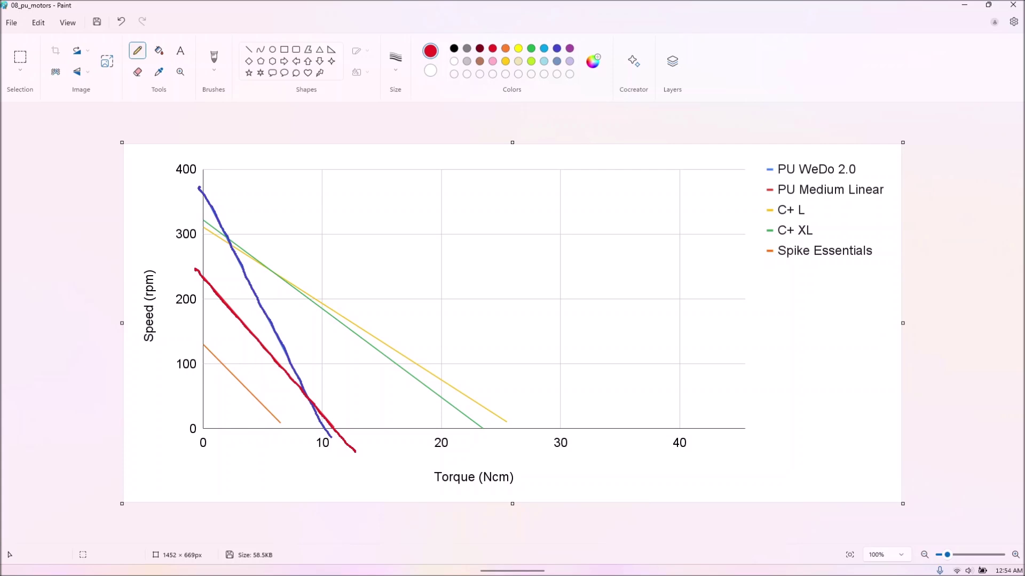
click(506, 49)
drag(213, 354, 306, 448)
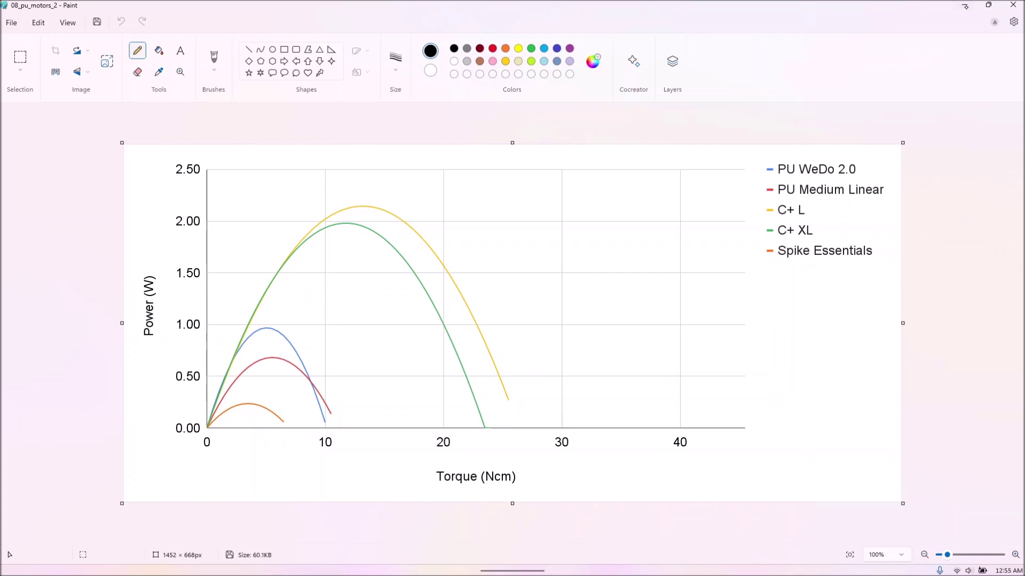
Trace the C+ L power curve in yellow and C+ XL in green, with arrows at their ends.
click(505, 60)
mouse_move(207, 427)
mouse_down()
mouse_move(270, 292)
mouse_move(318, 225)
mouse_move(376, 208)
mouse_move(421, 239)
mouse_move(466, 302)
mouse_move(505, 398)
mouse_up()
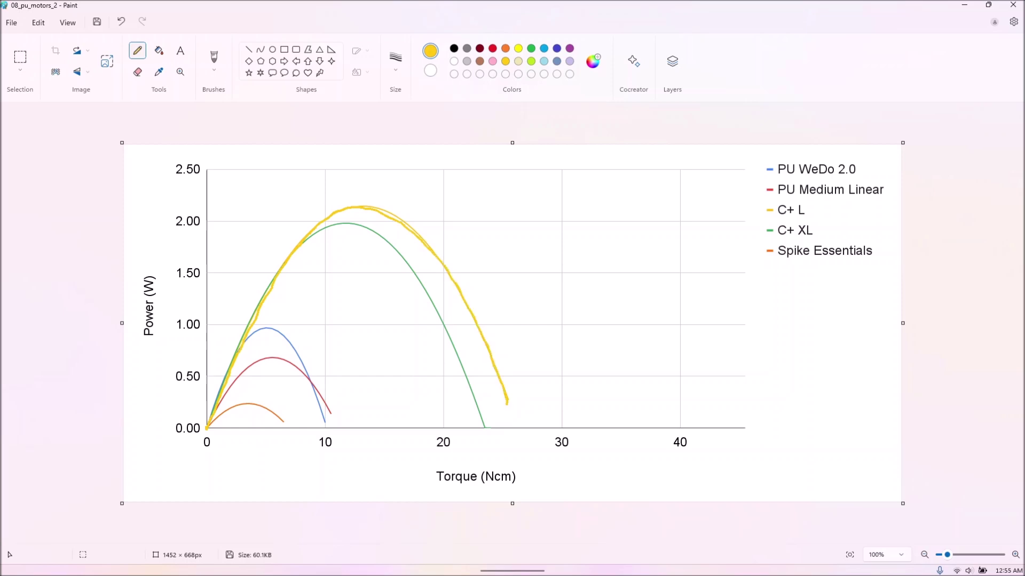
click(531, 48)
mouse_move(209, 417)
mouse_down()
mouse_move(288, 257)
mouse_move(341, 222)
mouse_move(388, 243)
mouse_move(431, 302)
mouse_move(474, 409)
mouse_up()
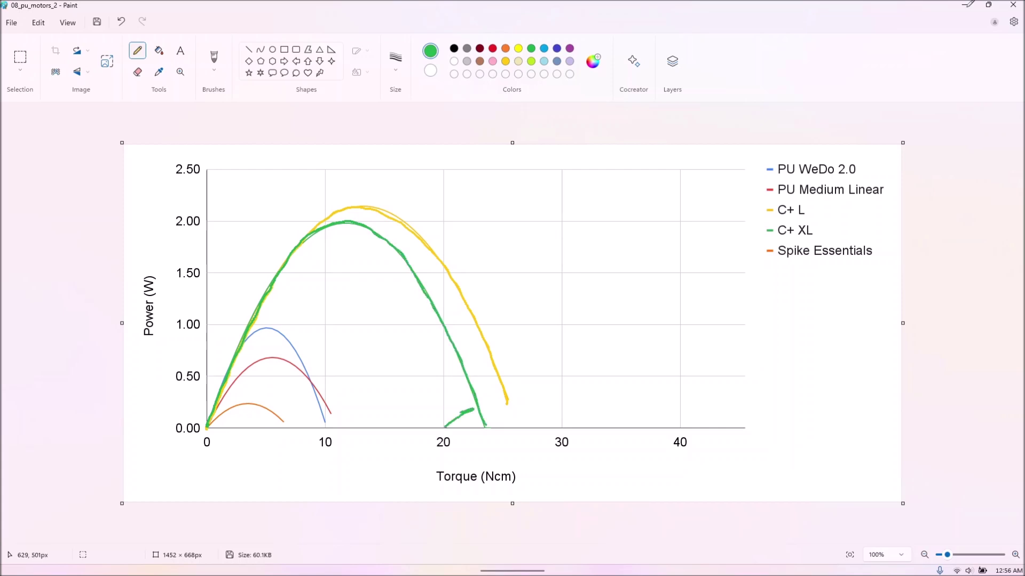
drag(520, 361, 502, 382)
drag(507, 372, 516, 378)
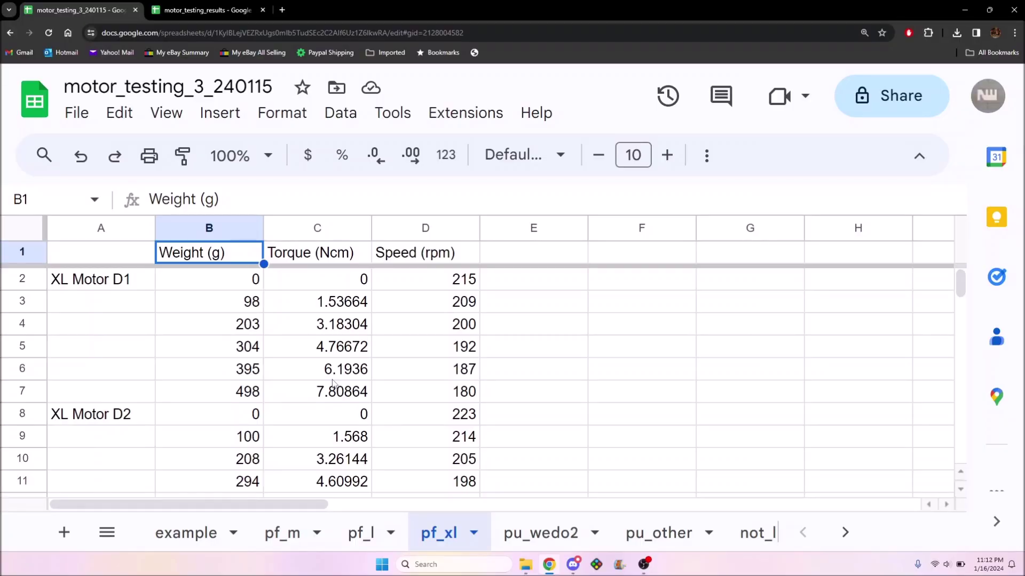
Step down column B through the XL Motor D1 weights to the J1 readings.
key(Down)
key(Down)
key(Down)
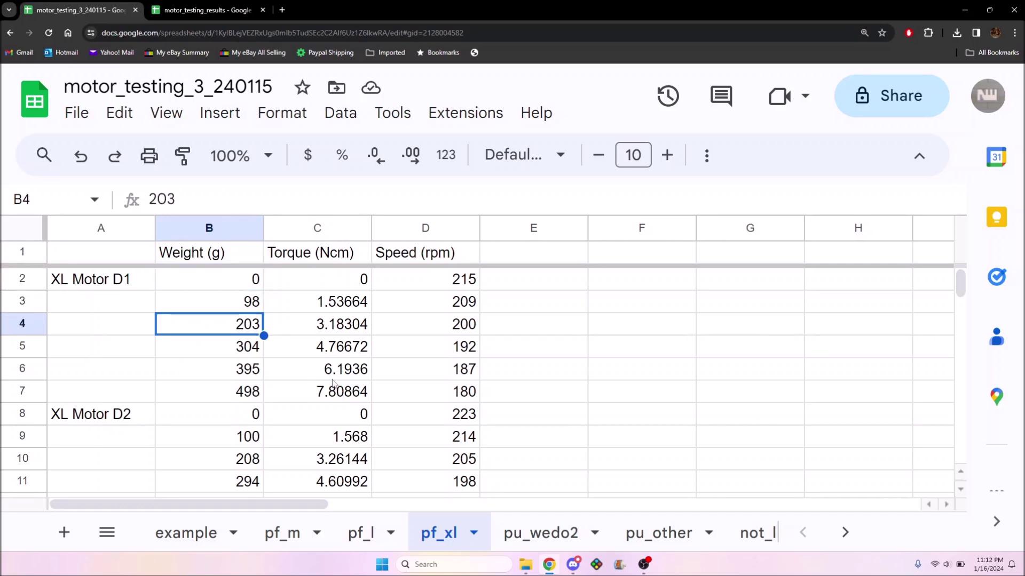
key(Down)
key(Down)
key(Down)
key(Down)
key(Down)
key(Down)
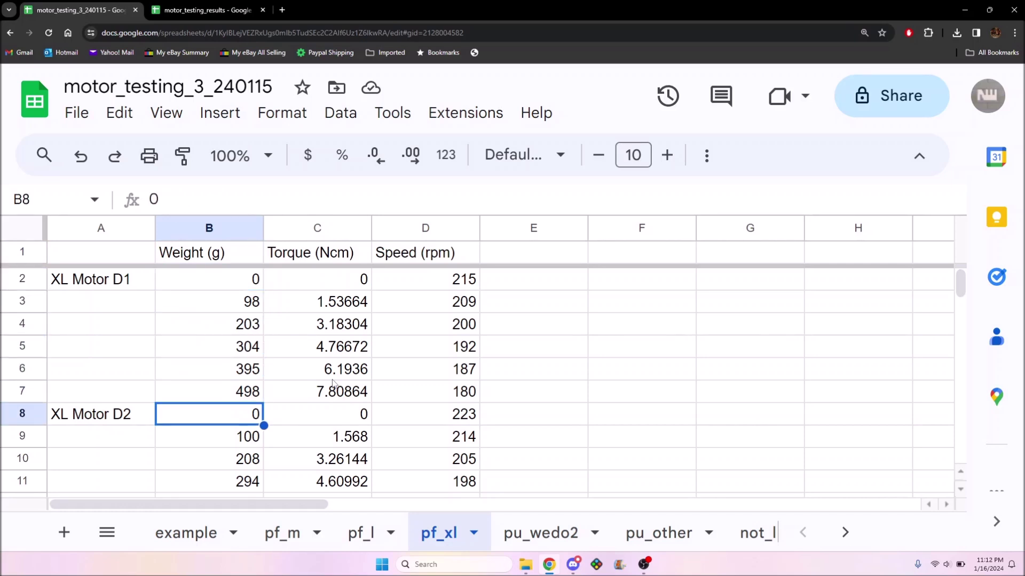
key(Down)
key(Down)
key(Down)
key(Down)
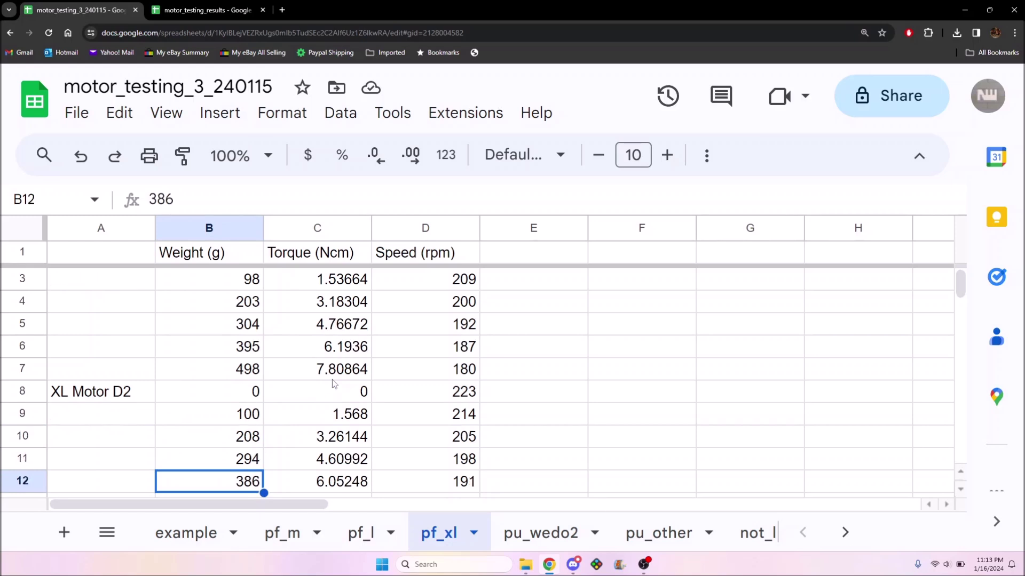
key(Down)
key(Down)
key(Down)
key(Down)
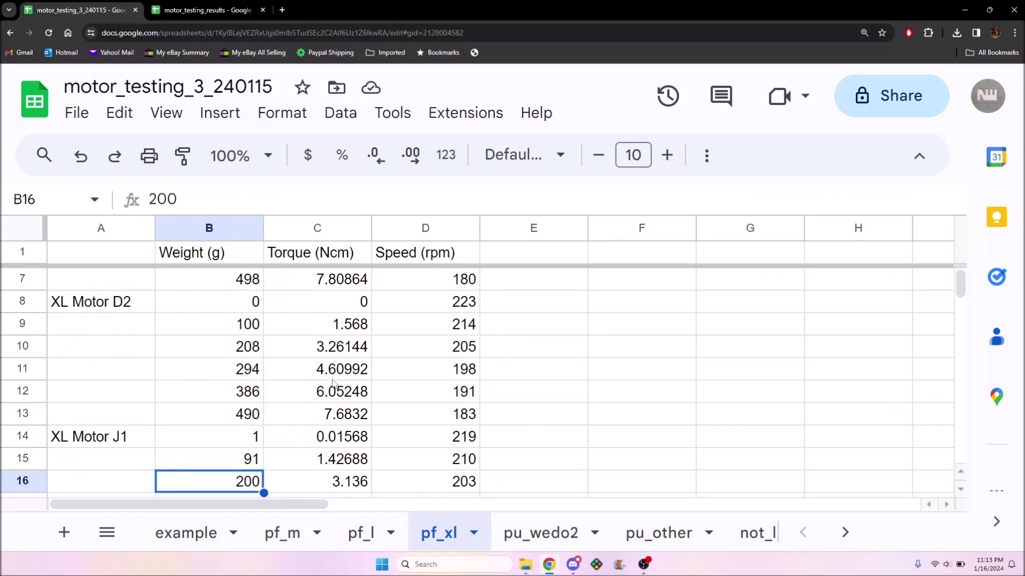
key(Down)
key(Down)
key(Down)
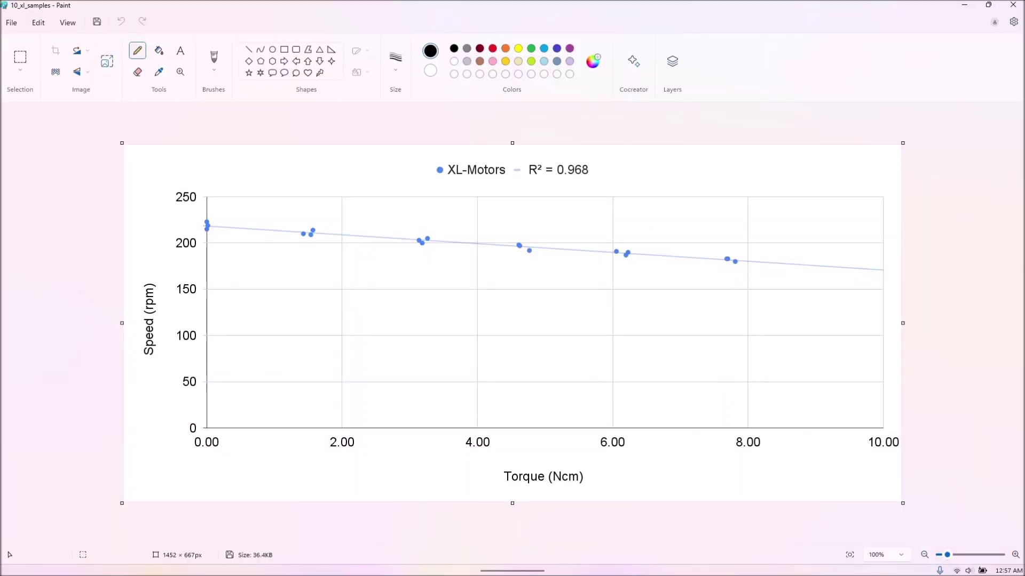
Trace the XL-Motors speed trend line in light blue with three passes.
click(544, 61)
drag(203, 220, 753, 256)
drag(201, 223, 751, 260)
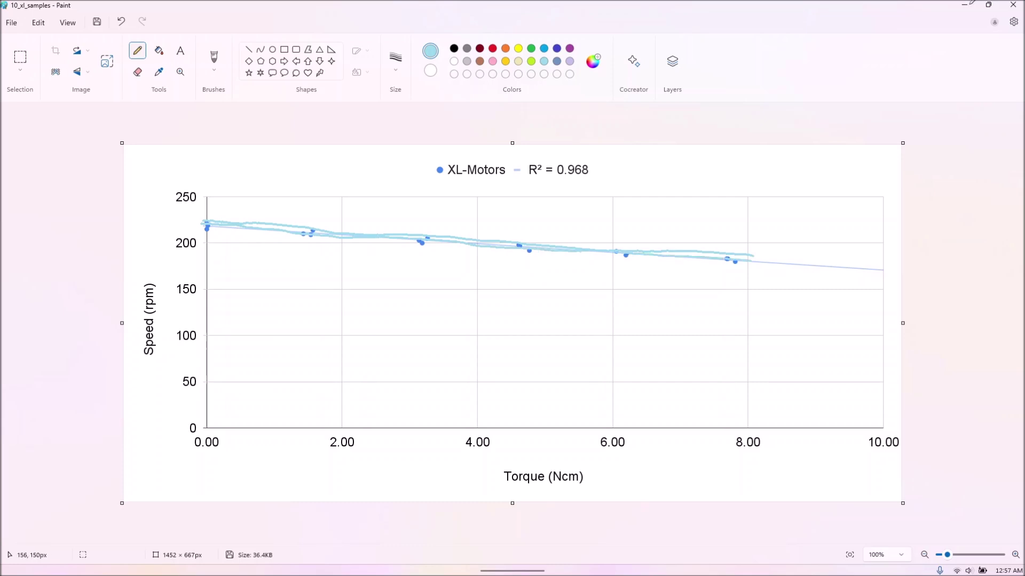
drag(202, 226, 764, 265)
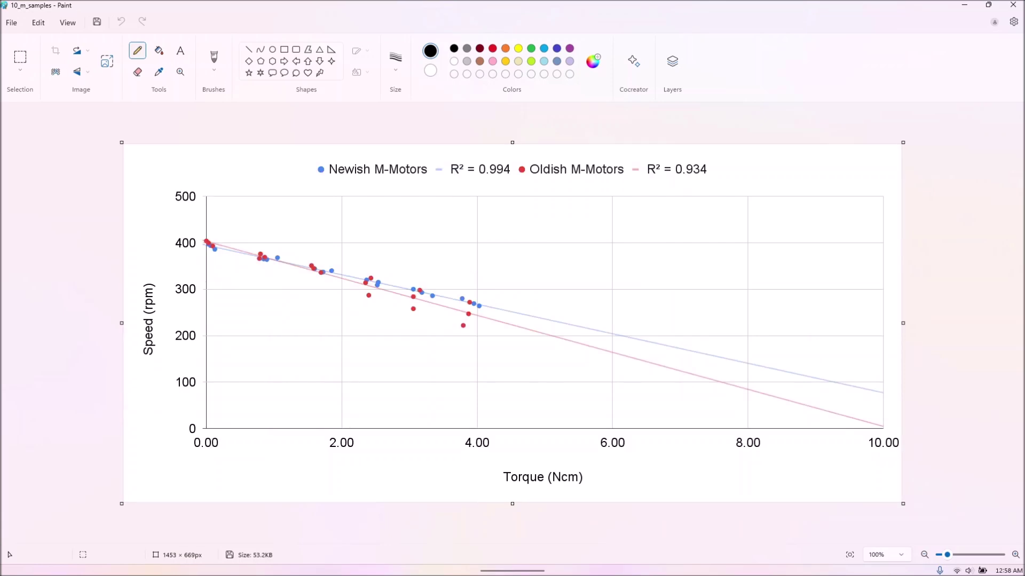
Mark the Oldish M-Motors trend line with light pink dashes.
click(492, 61)
drag(228, 245, 238, 249)
drag(255, 252, 293, 262)
drag(303, 262, 315, 267)
drag(325, 268, 338, 271)
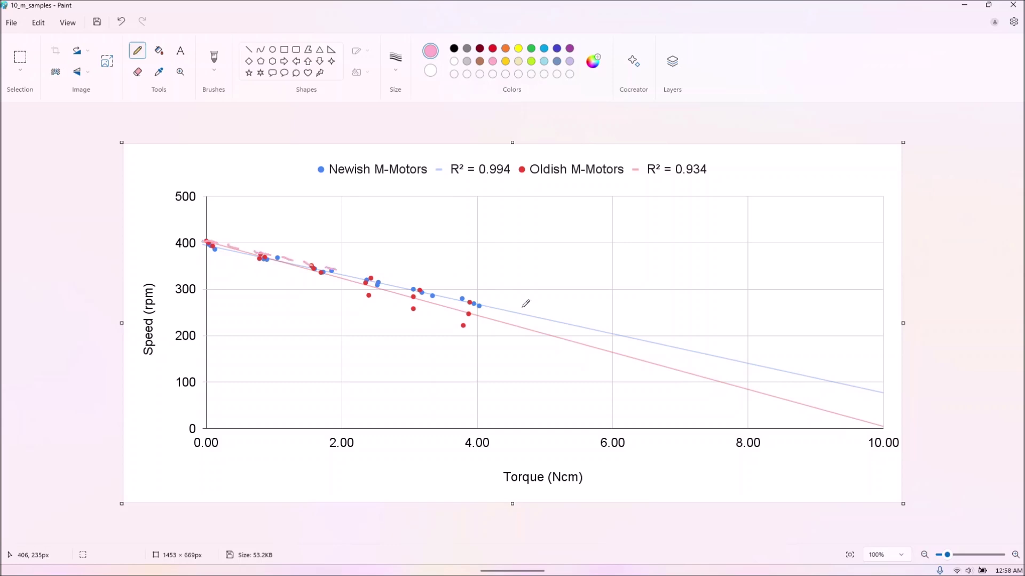
drag(414, 289, 430, 292)
drag(437, 294, 455, 297)
drag(468, 298, 478, 301)
drag(263, 260, 273, 263)
drag(455, 308, 470, 312)
drag(480, 311, 491, 315)
drag(239, 253, 250, 258)
drag(265, 262, 308, 277)
Dash the lower Oldish trend line in pink, then add a lime trace with a down arrow.
drag(339, 284, 370, 296)
drag(395, 302, 440, 318)
drag(448, 319, 490, 334)
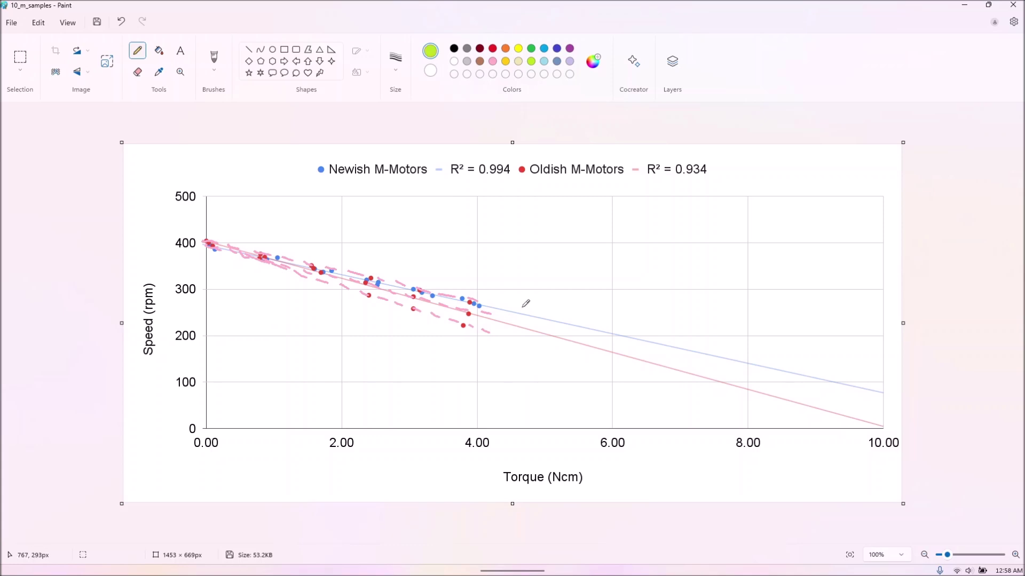
mouse_move(534, 300)
mouse_down()
mouse_move(717, 376)
mouse_move(858, 356)
mouse_move(572, 315)
mouse_up()
mouse_move(725, 256)
mouse_down()
mouse_move(719, 312)
mouse_move(745, 280)
mouse_up()
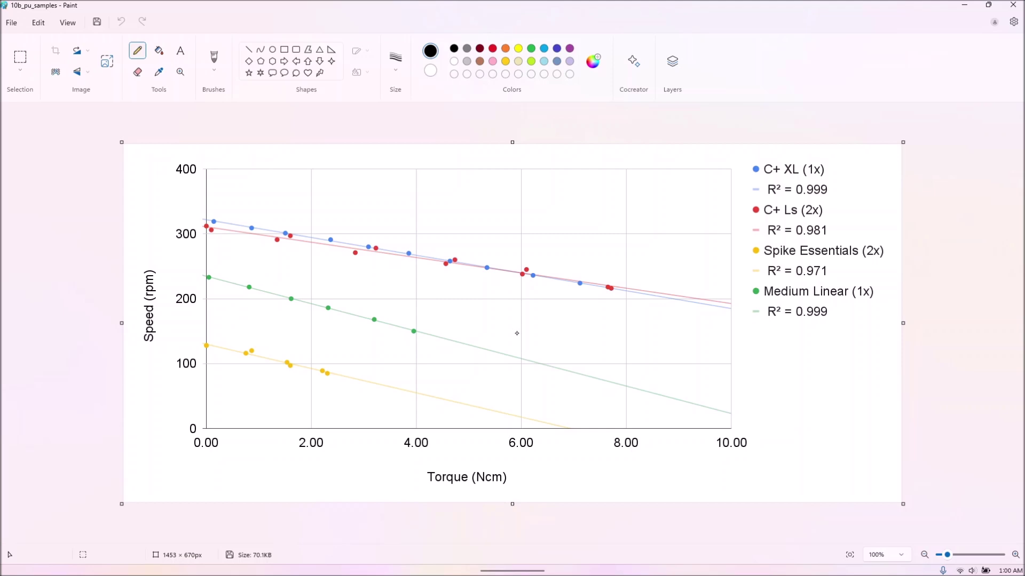
Circle the (1x) labels of the Medium Linear and C+ XL legend entries in lime green and dark blue.
click(530, 60)
mouse_move(864, 269)
mouse_down()
mouse_move(869, 306)
mouse_move(866, 270)
mouse_up()
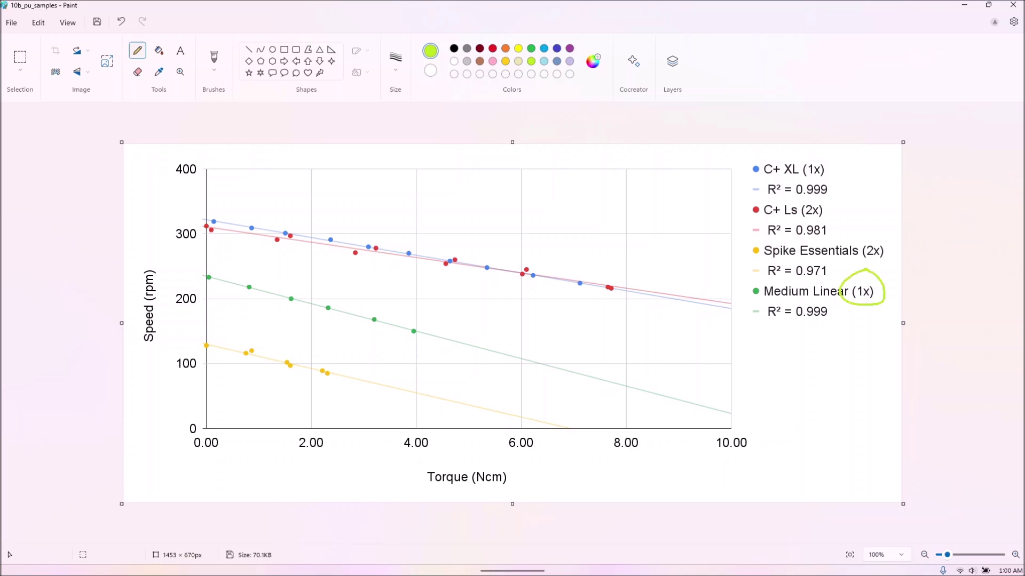
click(556, 48)
mouse_move(819, 147)
mouse_down()
mouse_move(837, 179)
mouse_move(819, 145)
mouse_up()
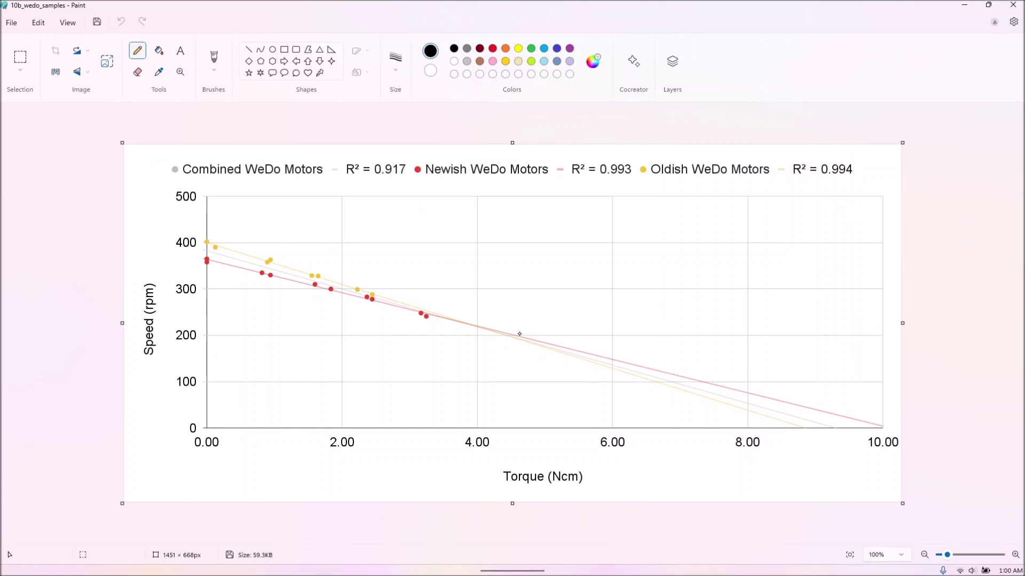
Trace the Newish, Oldish and Combined WeDo trend lines in red, yellow and grey.
drag(193, 256, 538, 346)
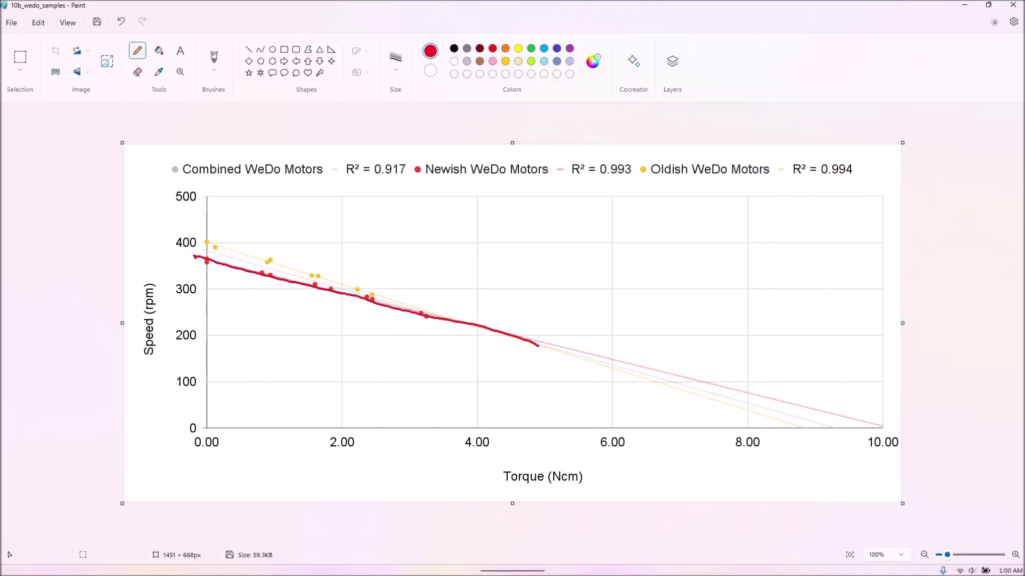
click(505, 61)
drag(194, 237, 578, 361)
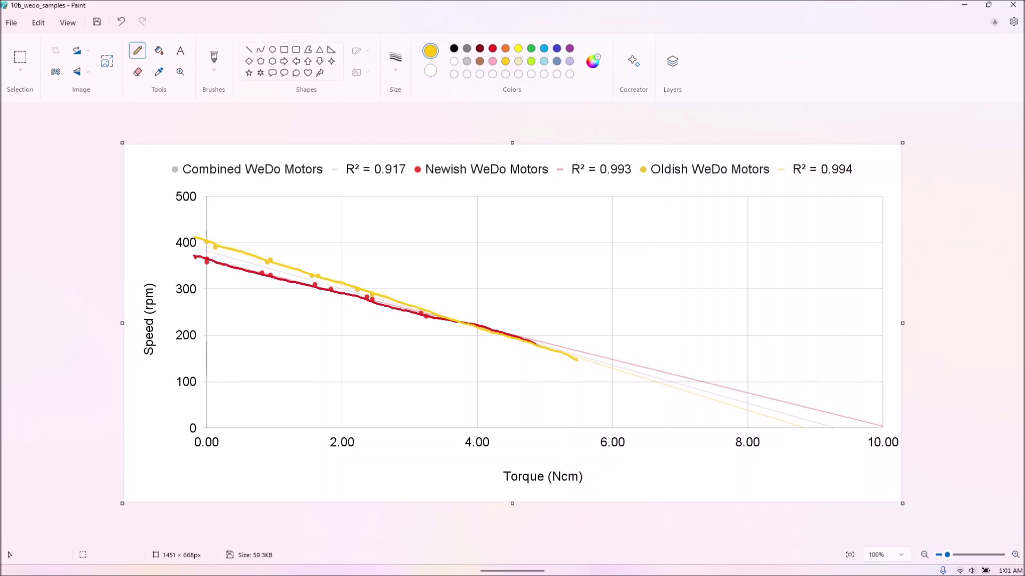
click(467, 48)
drag(191, 244, 848, 431)
Add grey arrows near 7.5, near 9.3 Ncm and at the Combined line's 0 rpm crossing.
mouse_move(738, 309)
mouse_down()
mouse_move(712, 384)
mouse_move(735, 364)
mouse_up()
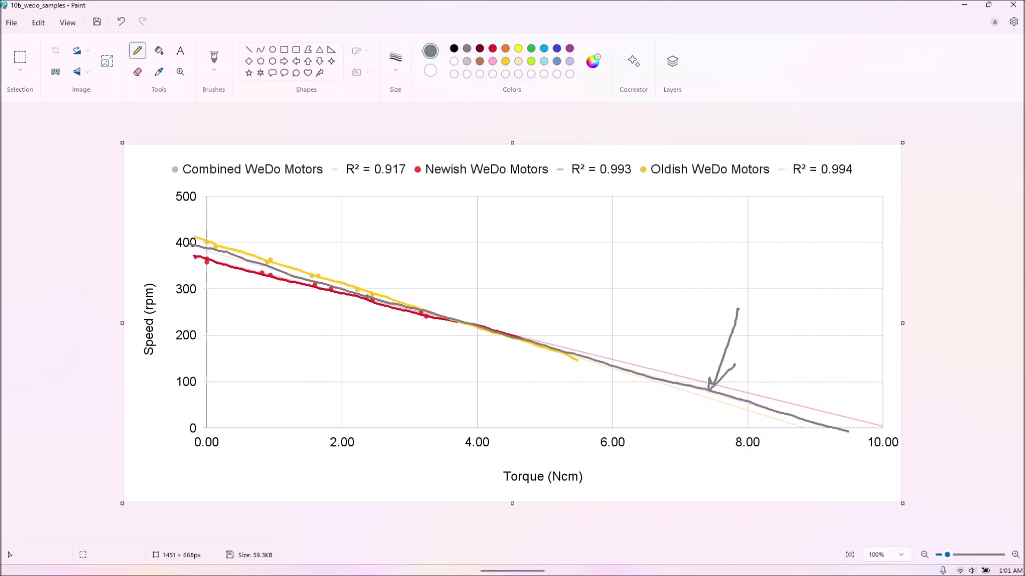
mouse_move(852, 368)
mouse_down()
mouse_move(834, 411)
mouse_move(849, 398)
mouse_up()
drag(784, 453, 809, 424)
drag(796, 428, 803, 441)
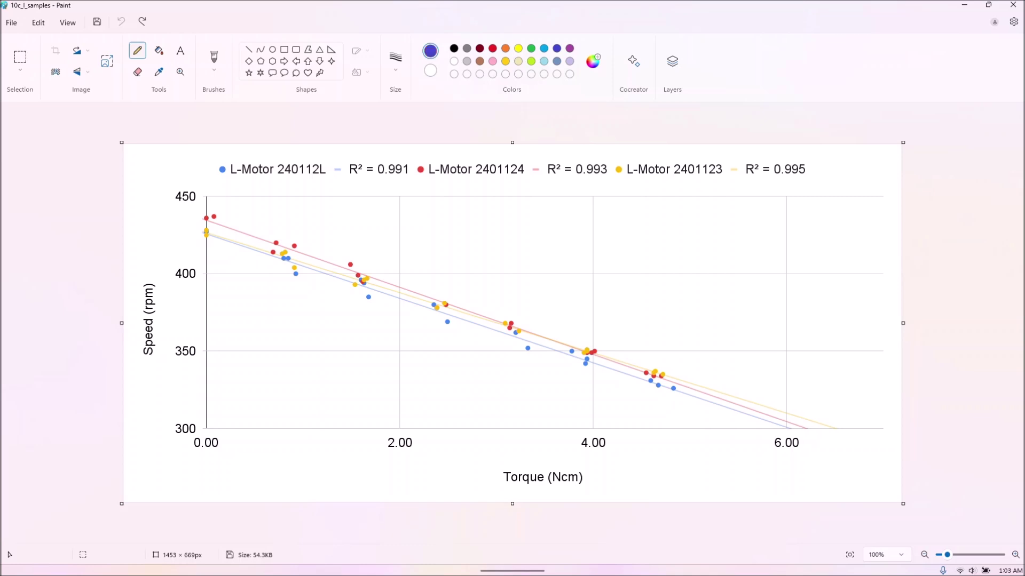
Circle the L-Motor R² values 0.991, 0.993 and 0.995 in indigo, red and yellow.
mouse_move(368, 152)
mouse_down()
mouse_move(380, 197)
mouse_move(354, 149)
mouse_up()
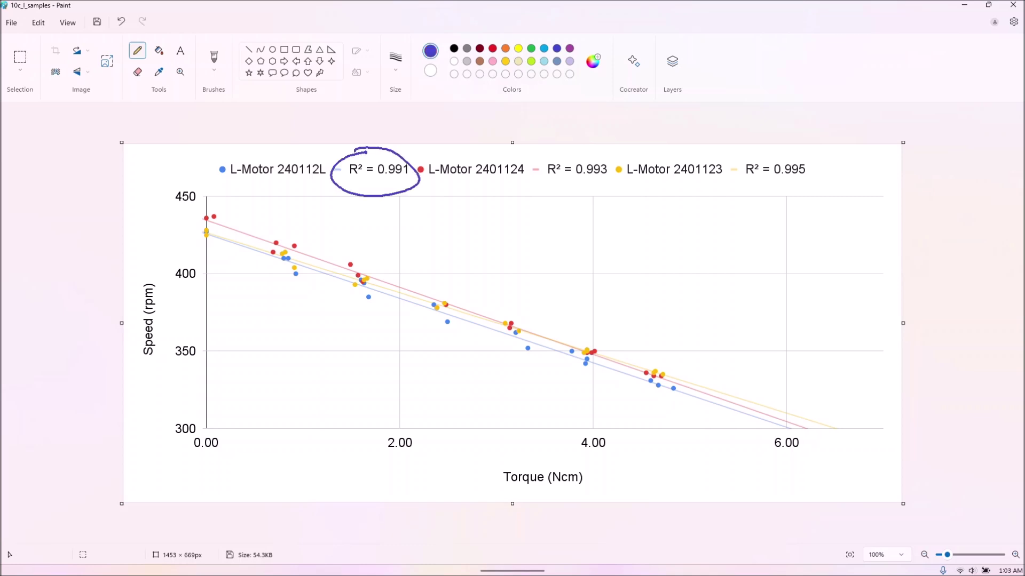
drag(584, 152, 575, 145)
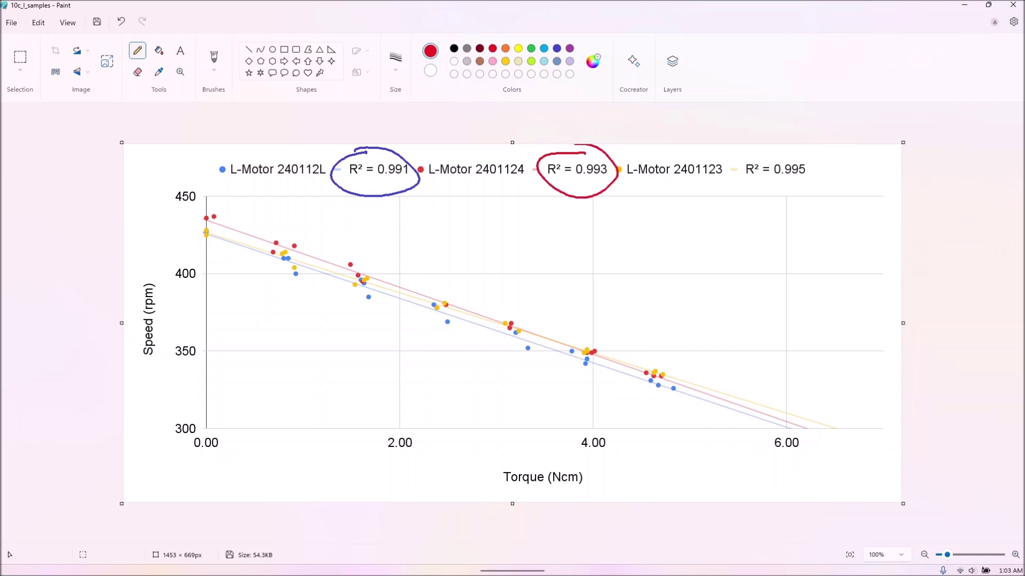
click(505, 61)
drag(789, 154, 771, 148)
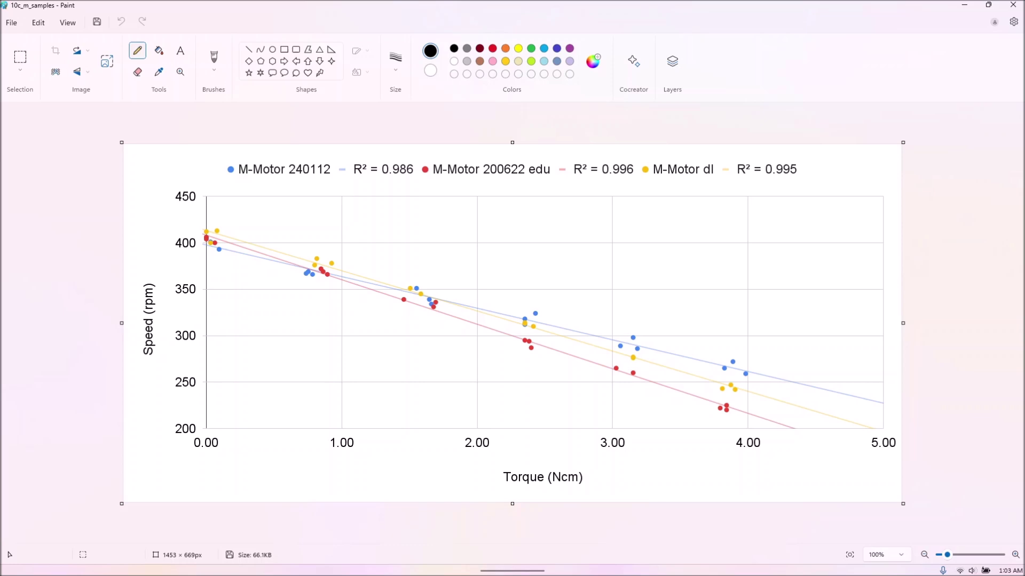
Underline the three M-Motor names and circle R² 0.986, 0.996 and 0.995 in their series colours.
click(557, 48)
drag(219, 183, 329, 182)
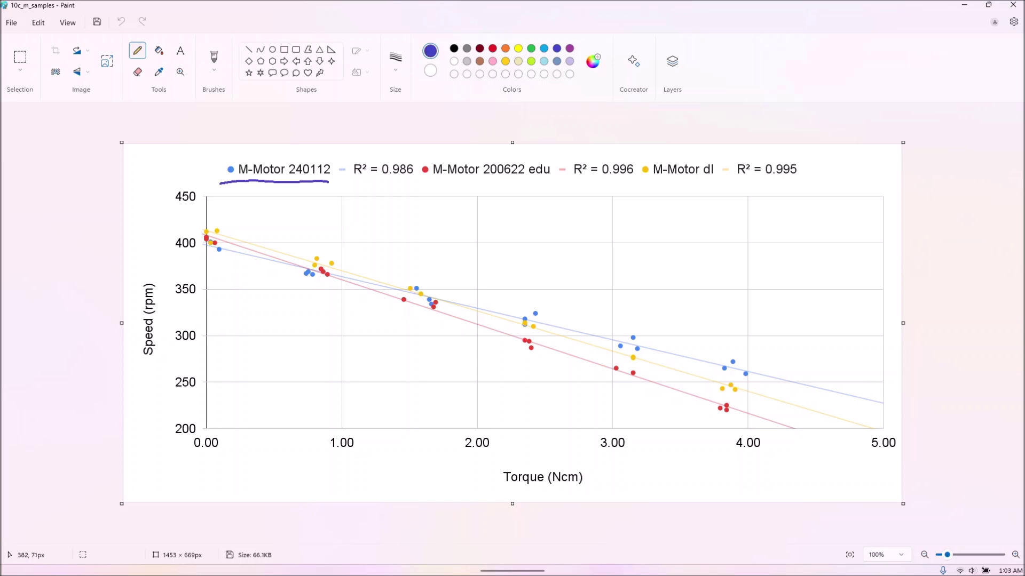
mouse_move(380, 151)
mouse_down()
mouse_move(436, 176)
mouse_move(380, 151)
mouse_move(472, 178)
mouse_move(535, 174)
mouse_up()
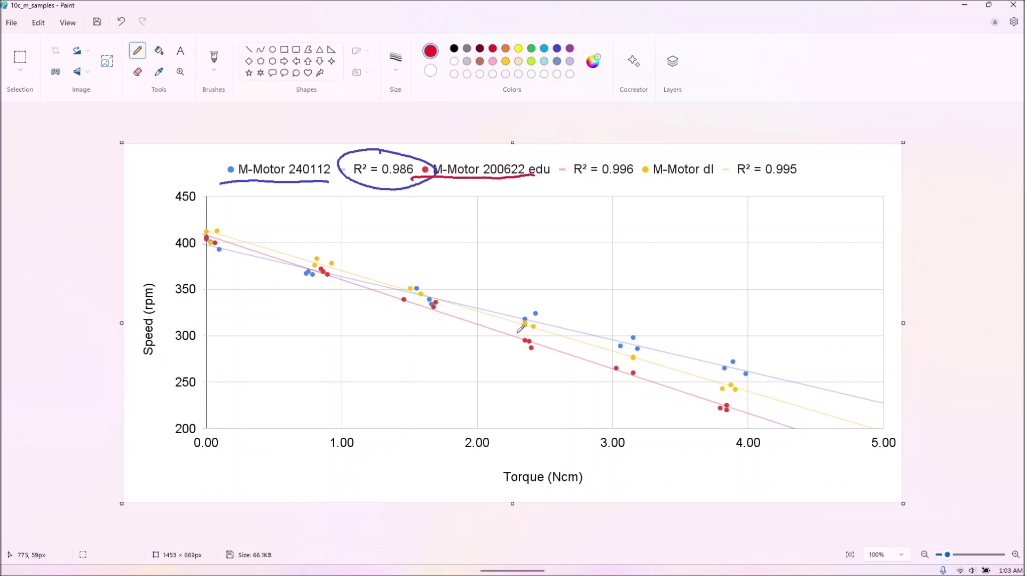
mouse_move(618, 151)
mouse_down()
mouse_move(636, 161)
mouse_move(605, 151)
mouse_up()
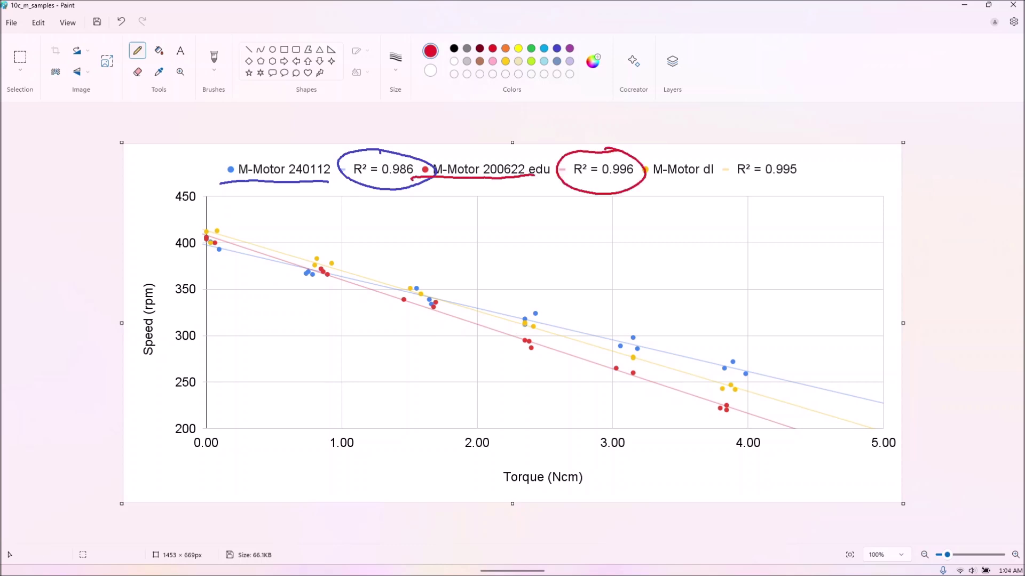
click(506, 60)
drag(627, 182, 730, 178)
mouse_move(782, 150)
mouse_down()
mouse_move(810, 184)
mouse_move(798, 148)
mouse_up()
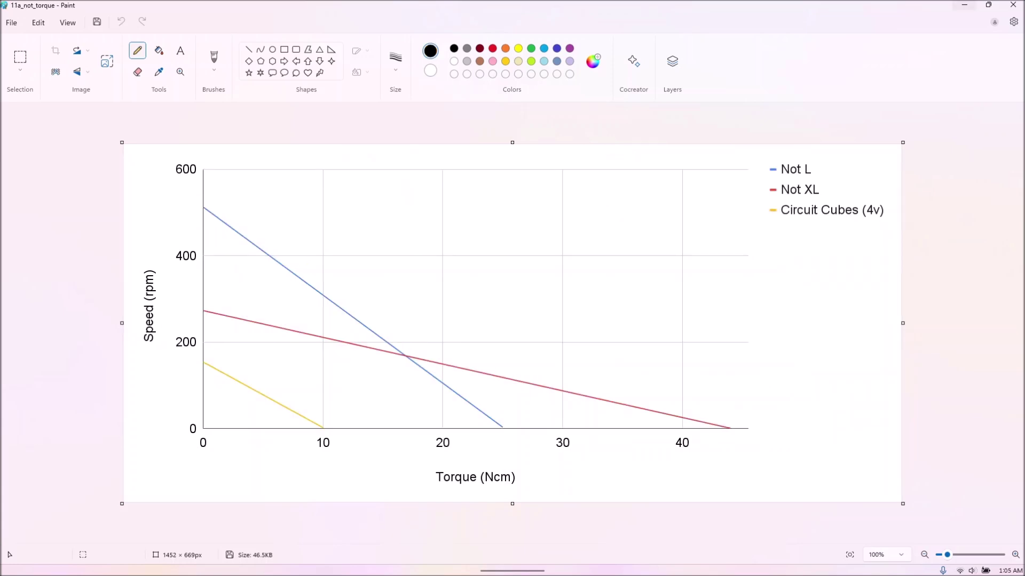
Underline Not L in indigo, Not XL in red and Circuit Cubes (4v) in gold.
click(557, 48)
drag(756, 183, 829, 180)
drag(753, 204, 829, 193)
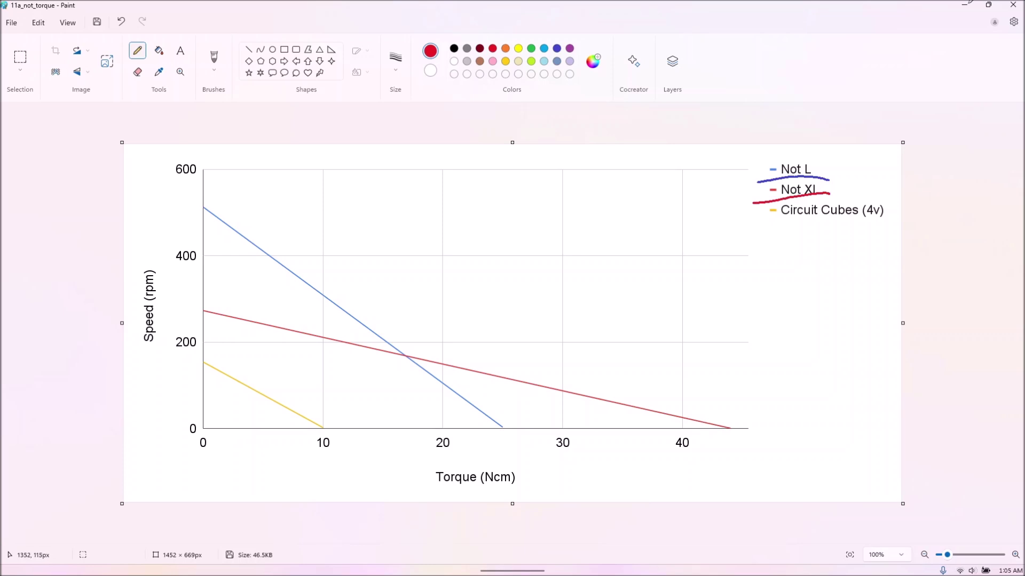
click(506, 61)
drag(749, 223, 898, 221)
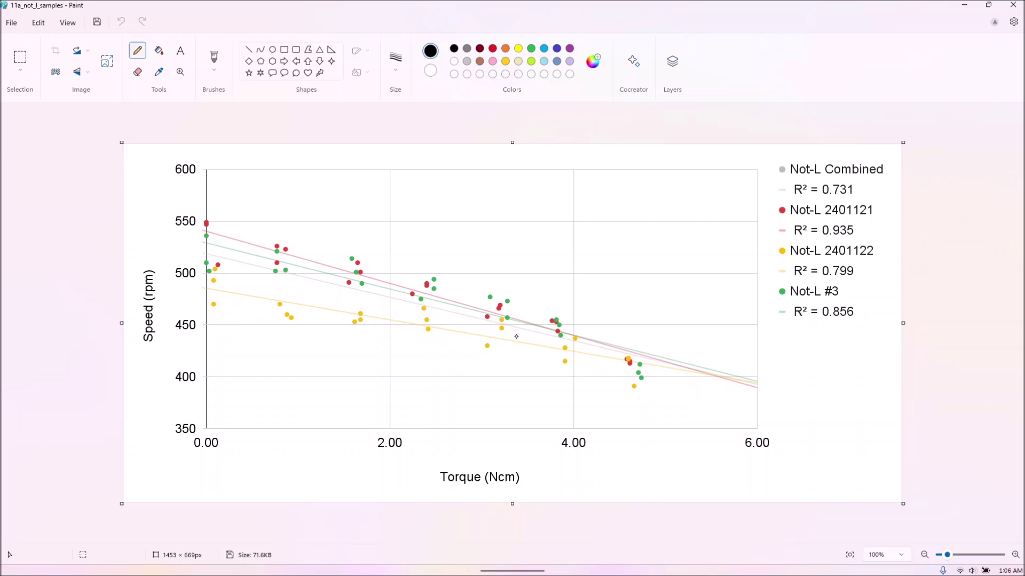
Draw red question marks over the scattered points and circle R² = 0.799 in red.
click(493, 48)
mouse_move(340, 270)
mouse_down()
mouse_move(362, 271)
mouse_move(344, 306)
mouse_up()
click(352, 315)
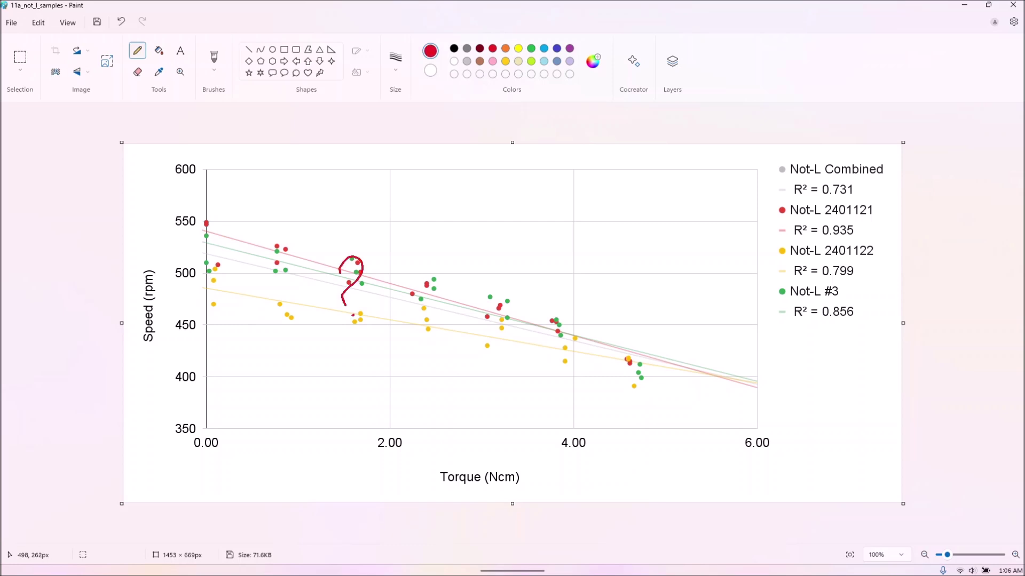
mouse_move(385, 273)
mouse_down()
mouse_move(384, 308)
mouse_move(435, 294)
mouse_move(434, 317)
mouse_up()
click(392, 317)
click(440, 326)
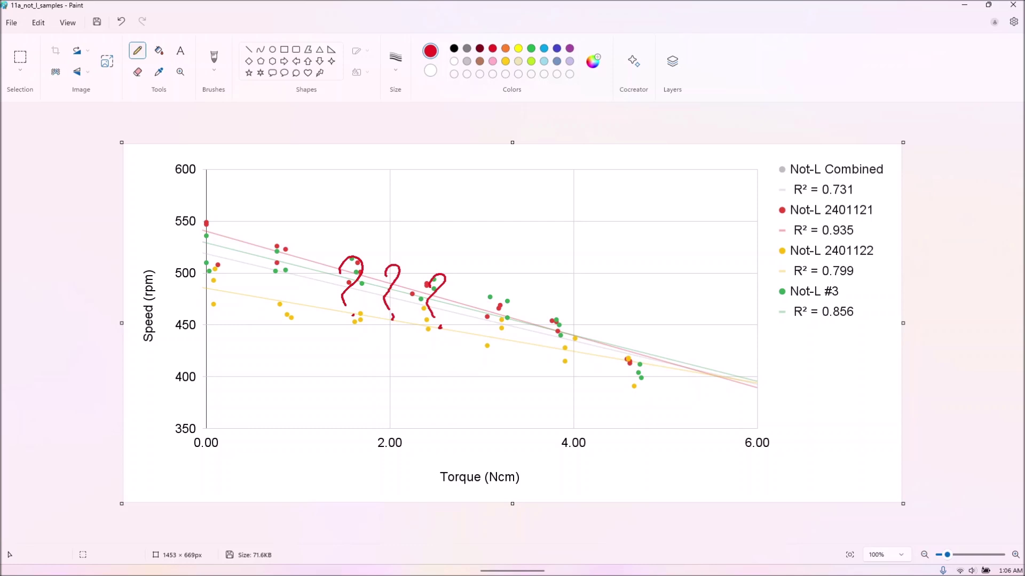
mouse_move(857, 253)
mouse_down()
mouse_move(848, 255)
mouse_move(854, 287)
mouse_move(833, 253)
mouse_up()
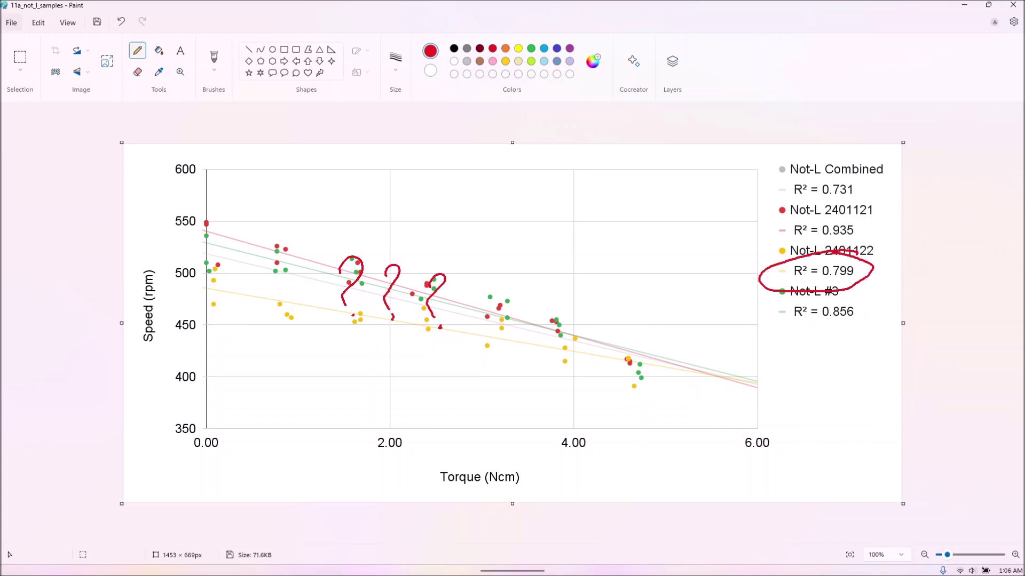
Add a grey stroke across the data points and a grey arrow beside the trend lines.
click(466, 48)
drag(193, 249, 777, 385)
mouse_move(717, 293)
mouse_down()
mouse_move(692, 355)
mouse_move(721, 327)
mouse_up()
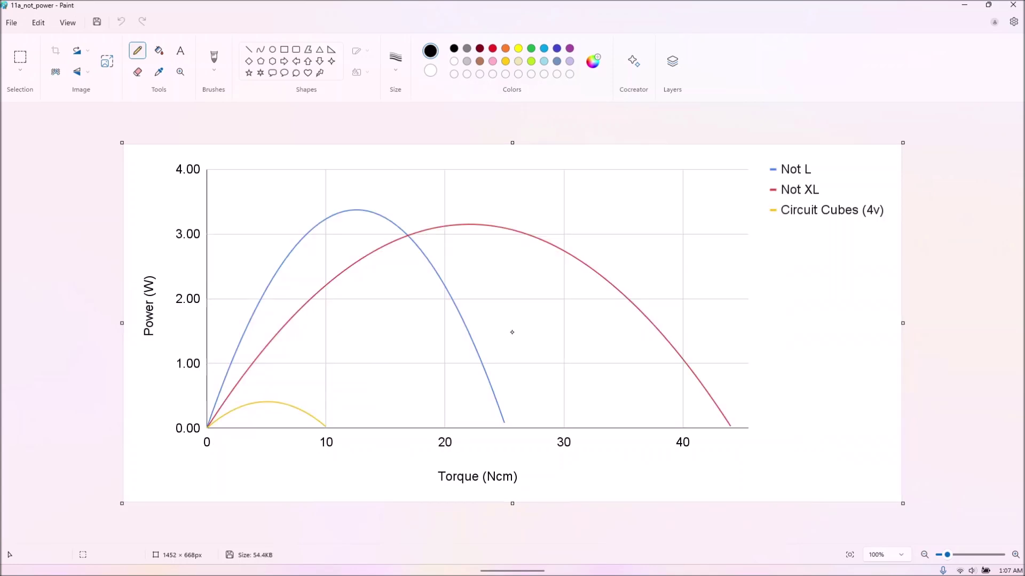
Trace the Not L power curve in indigo and dash a line at its peak.
click(556, 48)
mouse_move(206, 428)
mouse_down()
mouse_move(260, 299)
mouse_move(308, 233)
mouse_move(361, 213)
mouse_move(412, 244)
mouse_move(458, 323)
mouse_move(498, 434)
mouse_up()
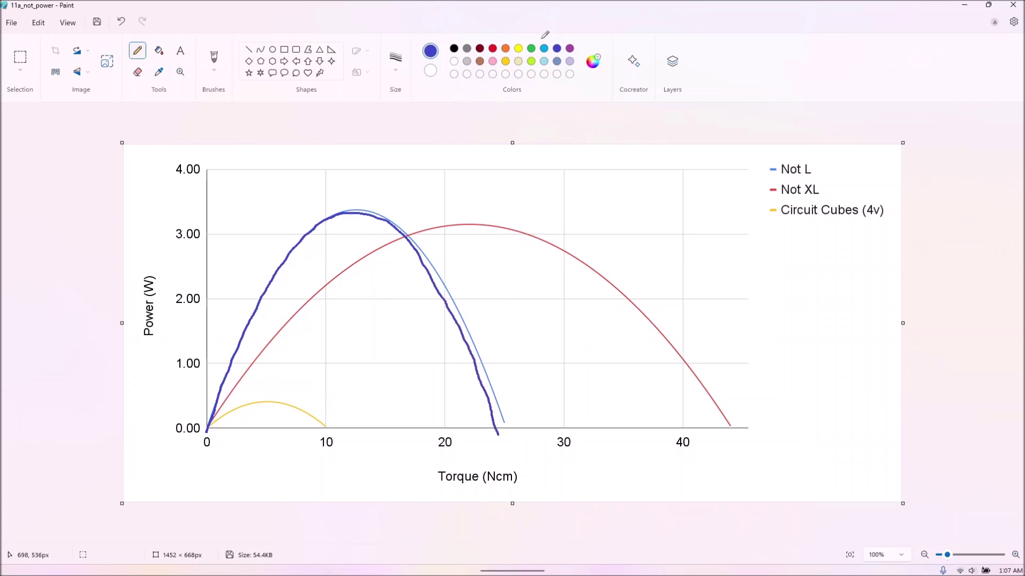
drag(175, 205, 510, 211)
key(ctrl+z)
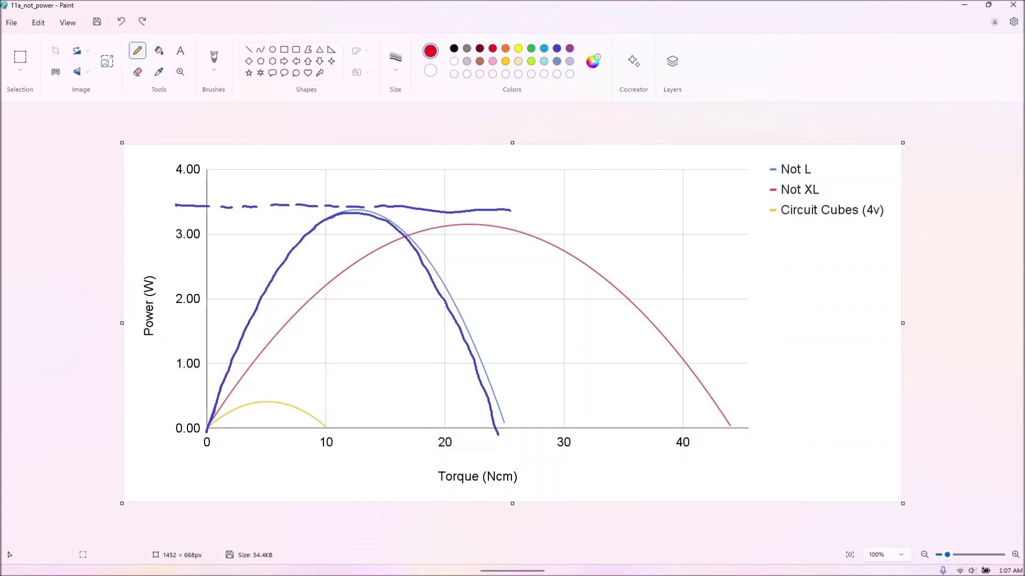
Trace the Not XL power curve in red down to the axis and dash a line at its peak.
mouse_move(198, 446)
mouse_down()
mouse_move(288, 320)
mouse_move(384, 244)
mouse_move(427, 227)
mouse_up()
mouse_move(439, 222)
mouse_down()
mouse_move(479, 219)
mouse_move(569, 249)
mouse_move(679, 348)
mouse_move(731, 432)
mouse_up()
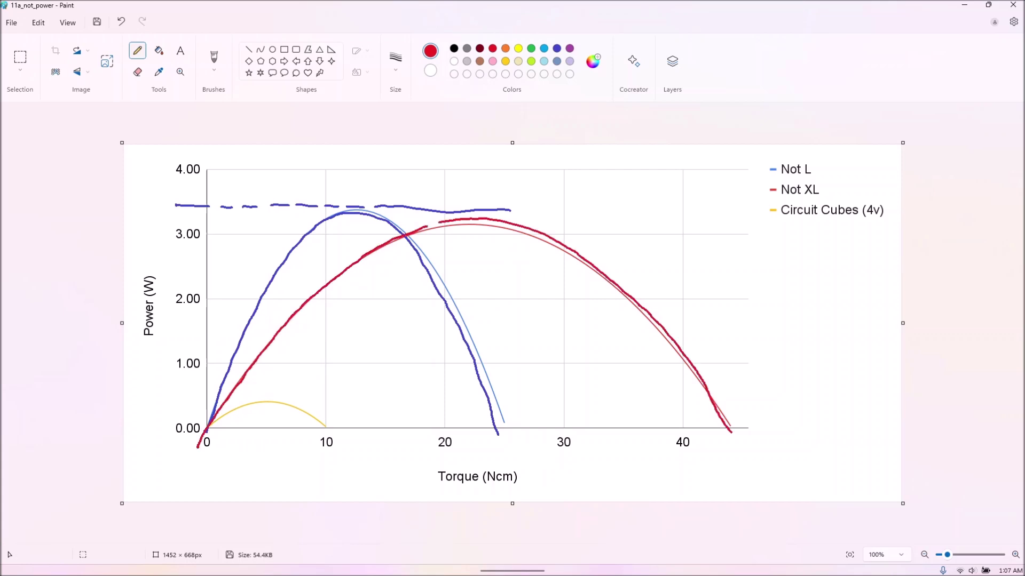
drag(184, 228, 611, 222)
drag(661, 222, 678, 223)
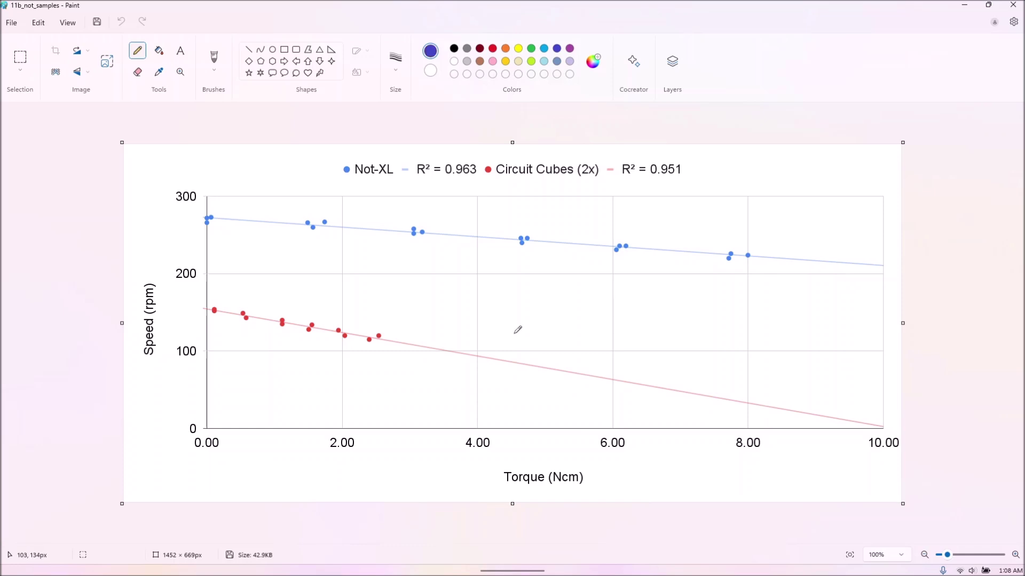
Trace the Not-XL trend line, circle R² = 0.963 in indigo, and loop the Circuit Cubes points in red.
drag(174, 214, 901, 266)
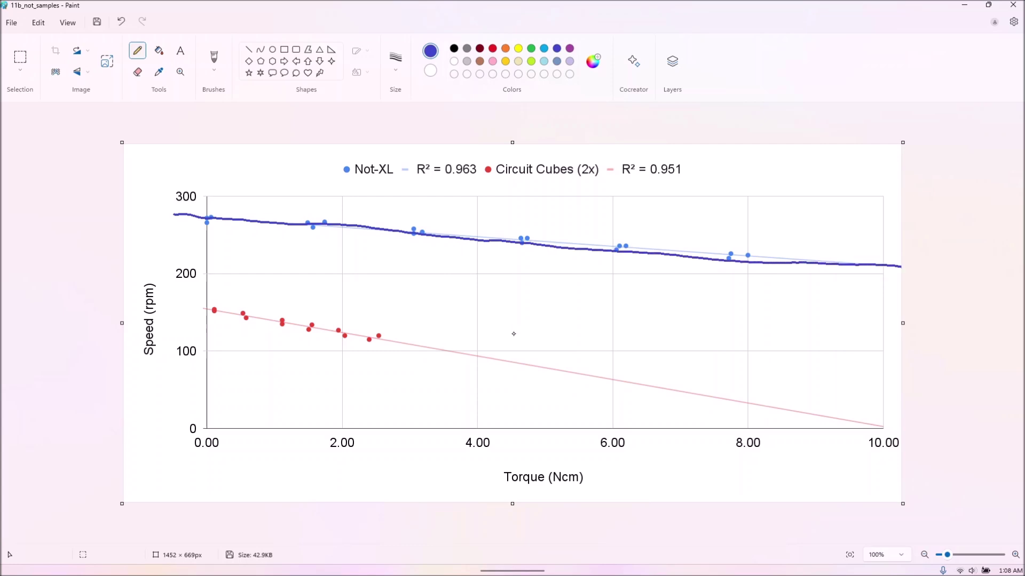
mouse_move(464, 144)
mouse_down()
mouse_move(392, 183)
mouse_move(460, 145)
mouse_up()
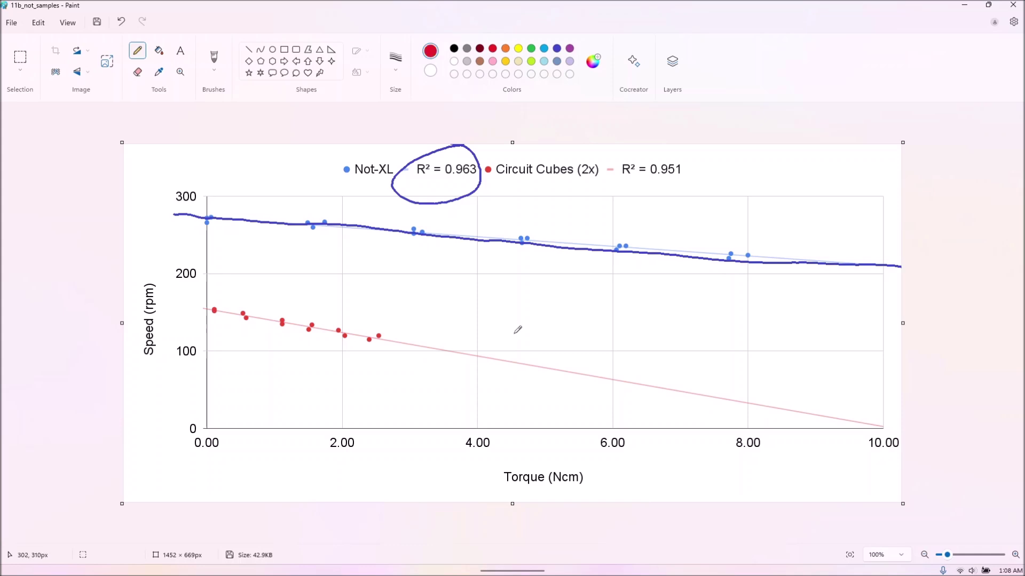
mouse_move(263, 290)
mouse_down()
mouse_move(187, 301)
mouse_move(688, 428)
mouse_move(571, 334)
mouse_move(234, 298)
mouse_up()
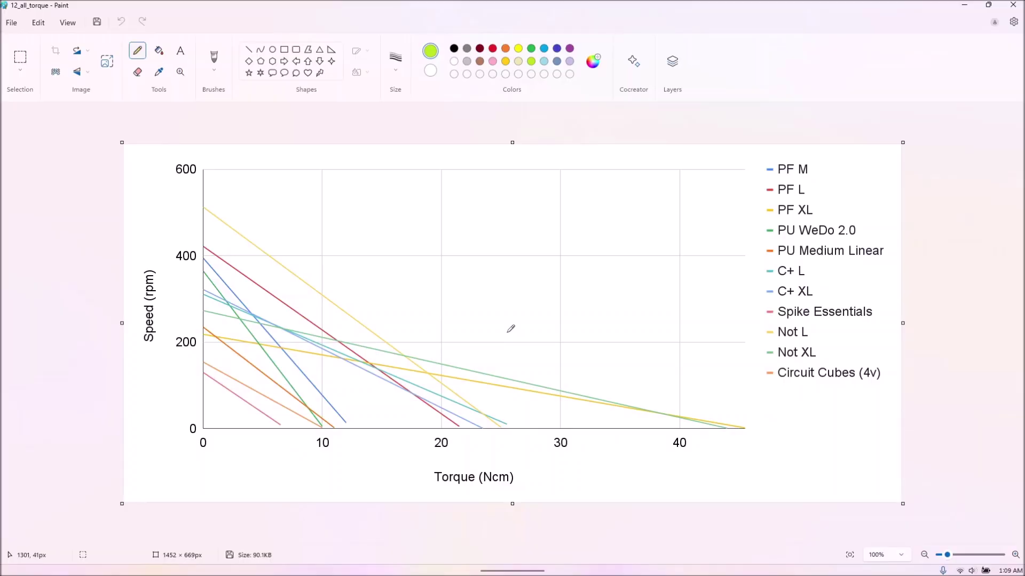
Write green numbers 6, 9, 19, 25 and onward beside the legend entries, double-underlining 28.
mouse_move(819, 153)
mouse_down()
mouse_move(820, 216)
mouse_move(840, 213)
mouse_move(858, 233)
mouse_move(866, 225)
mouse_move(891, 258)
mouse_up()
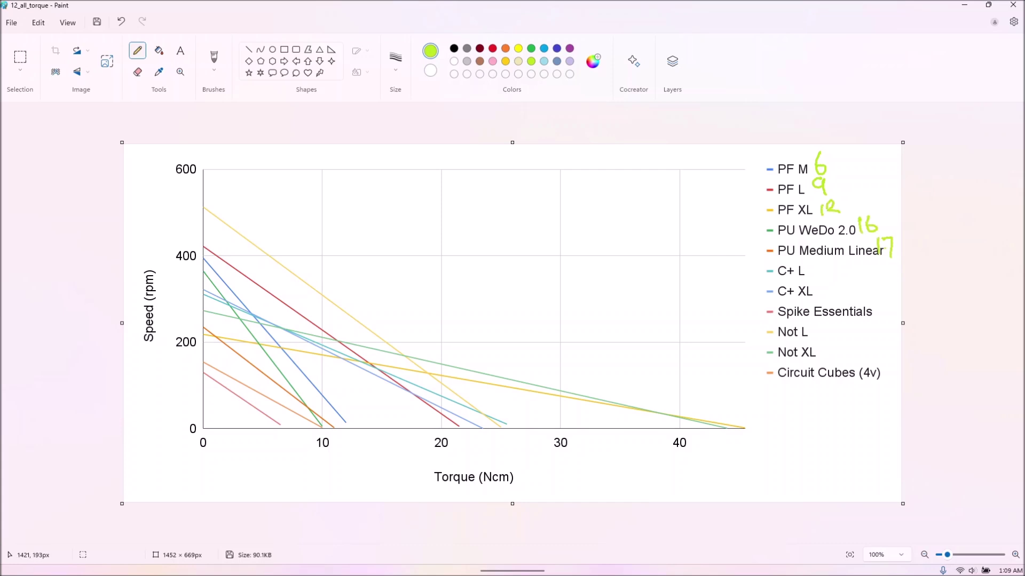
mouse_move(811, 262)
mouse_down()
mouse_move(825, 295)
mouse_move(897, 315)
mouse_up()
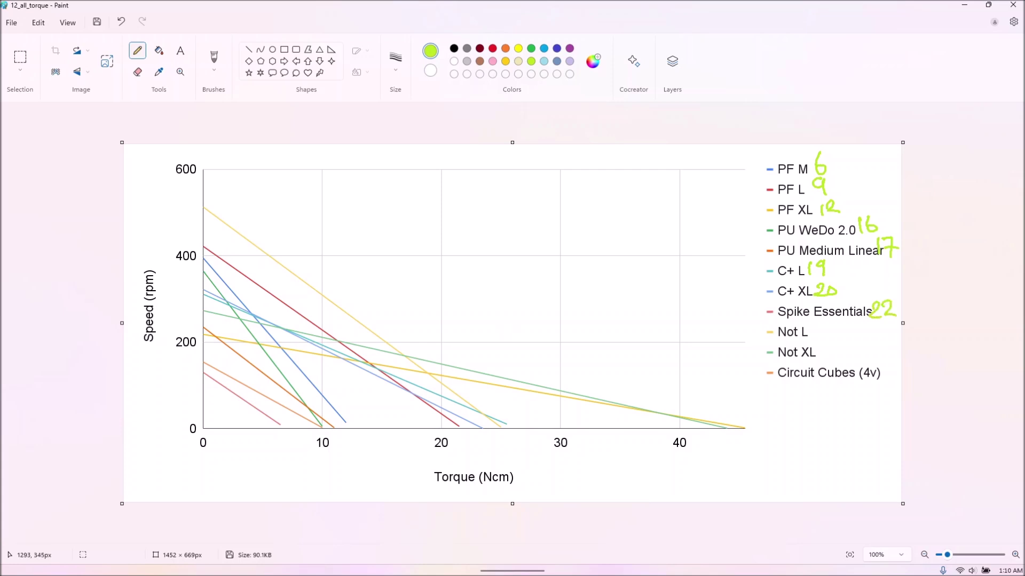
mouse_move(813, 328)
mouse_down()
mouse_move(825, 337)
mouse_move(833, 320)
mouse_up()
mouse_move(824, 348)
mouse_down()
mouse_move(814, 354)
mouse_move(882, 377)
mouse_move(894, 365)
mouse_move(897, 385)
mouse_up()
drag(864, 393, 895, 390)
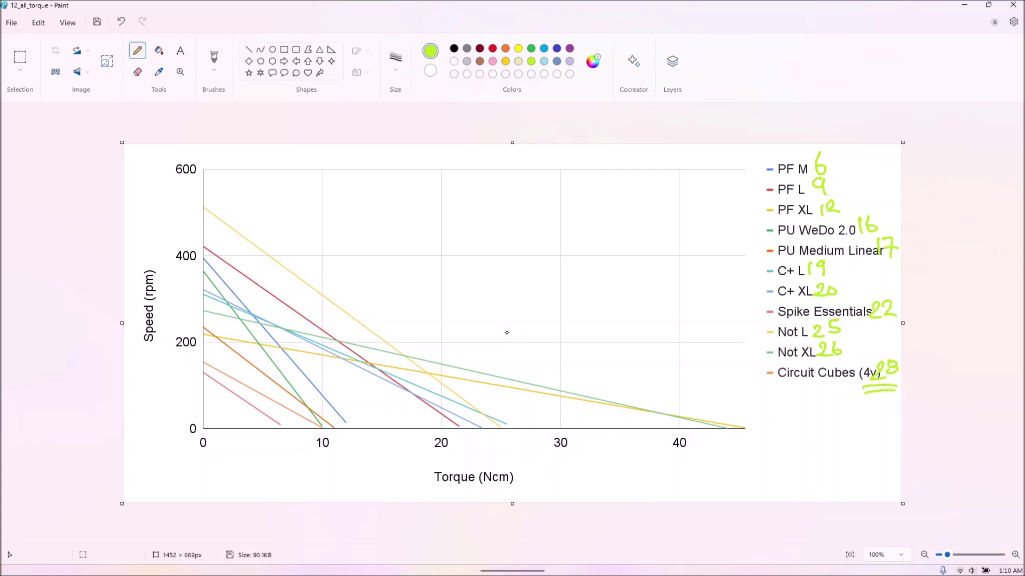